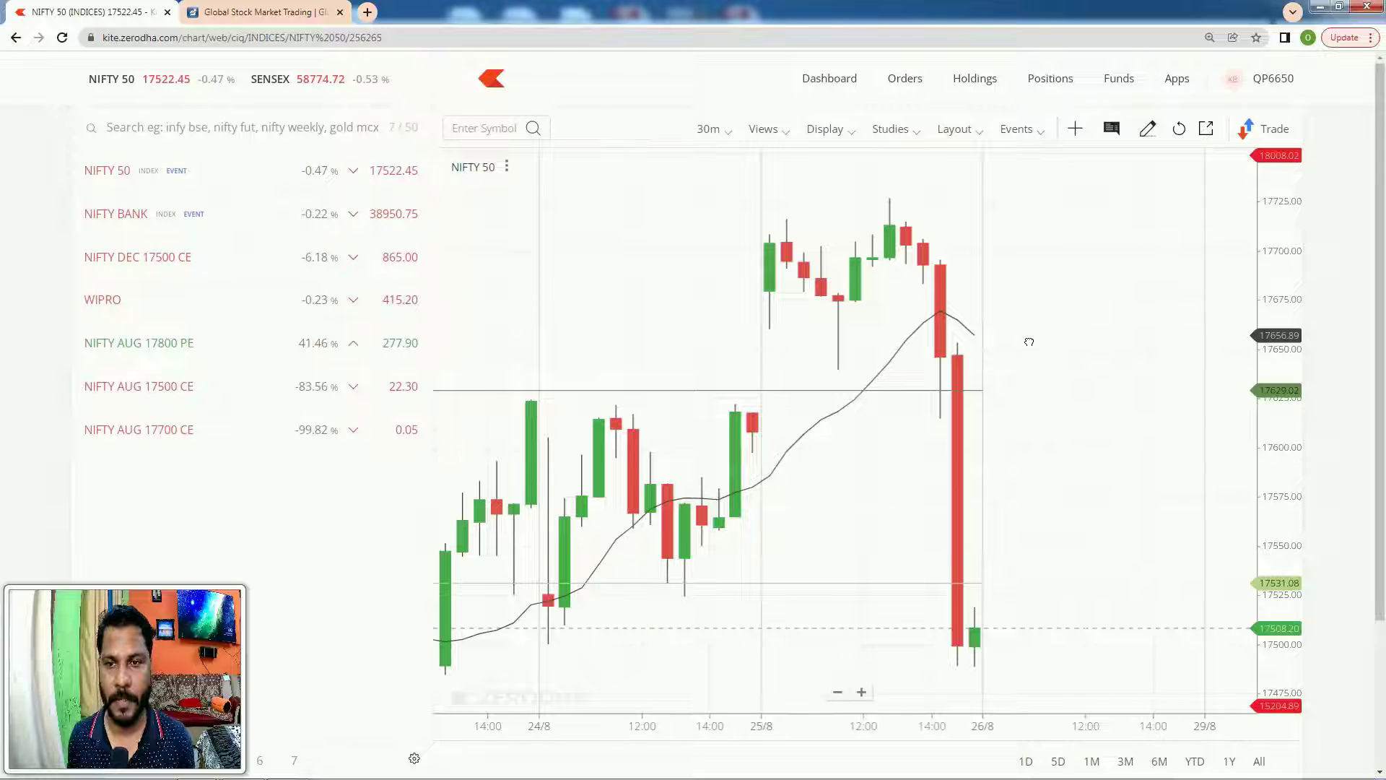
Draw a red horizontal line on the 30-minute chart at about 17608, by the last 24 August candle
left_click(1147, 130)
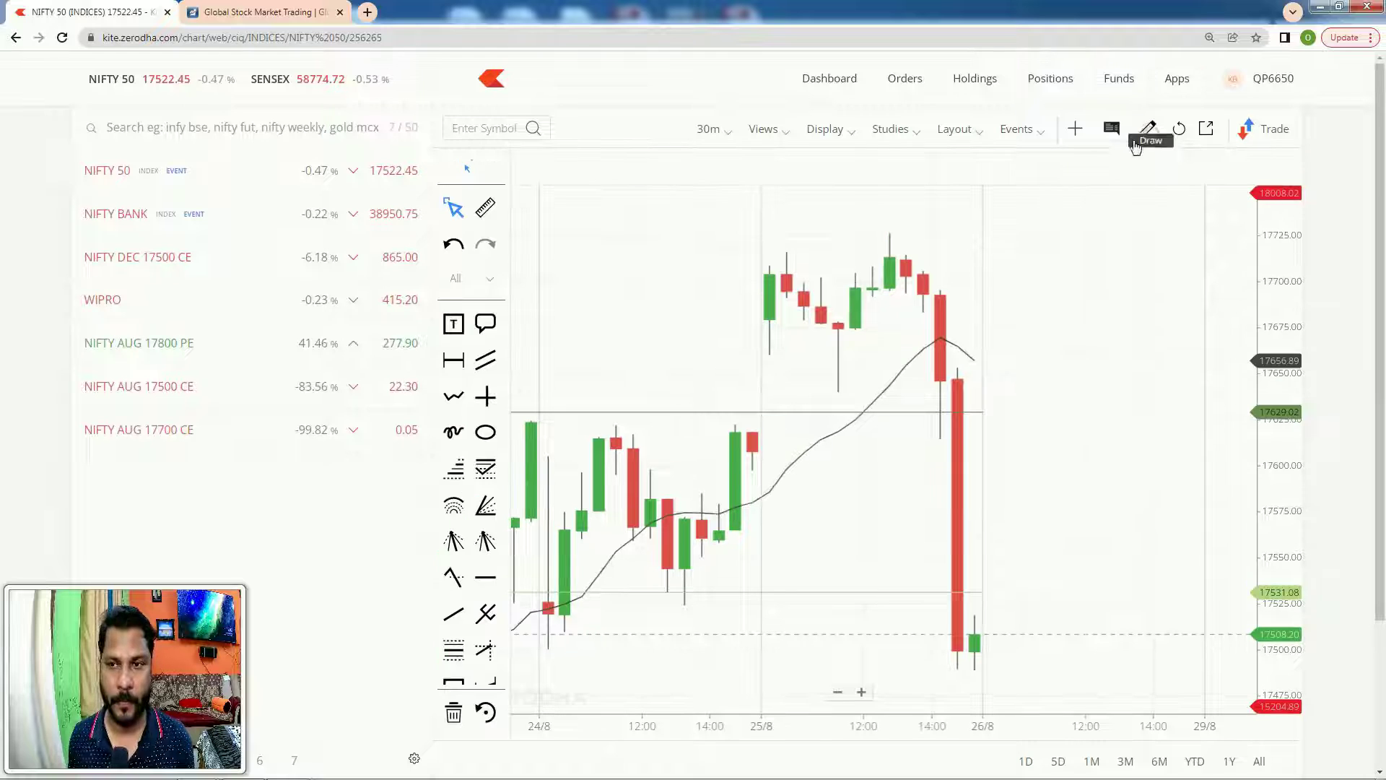
left_click(481, 582)
left_click(605, 171)
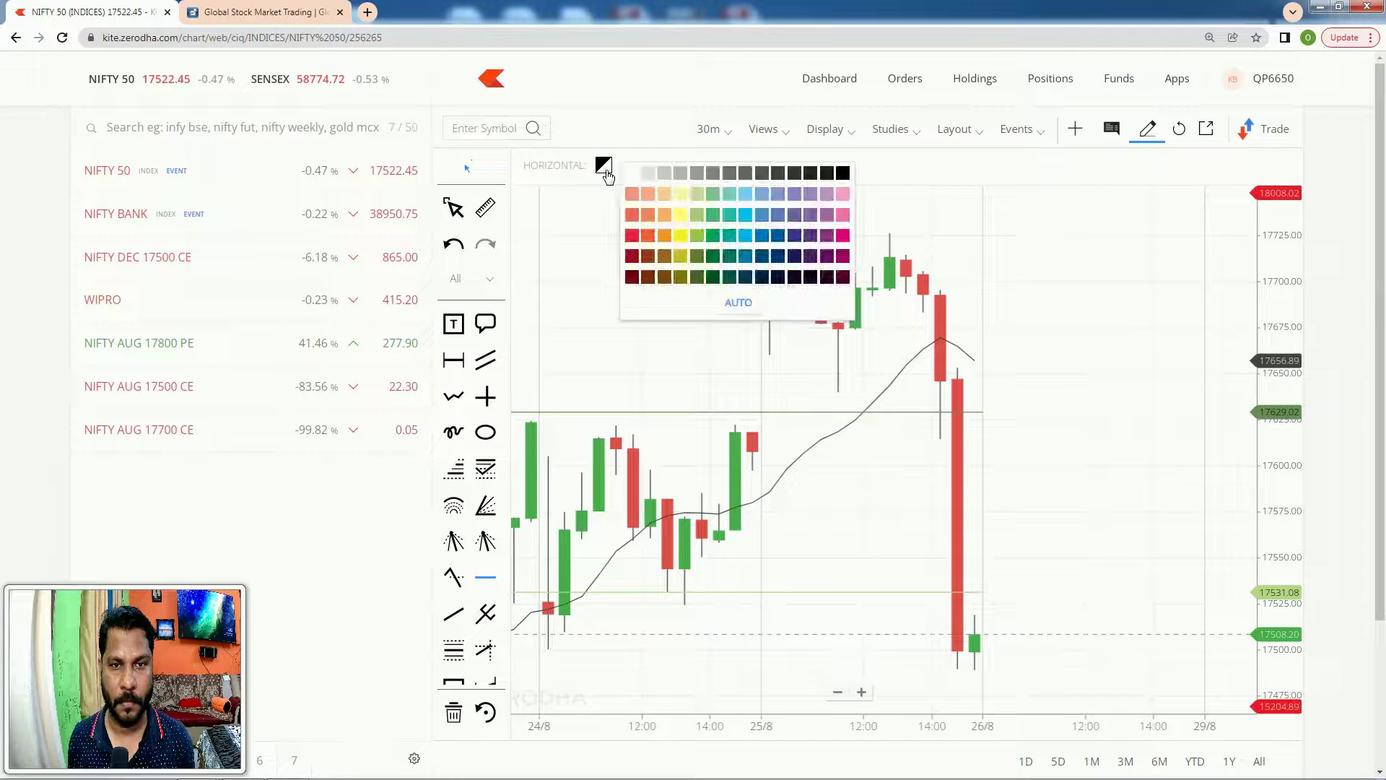
left_click(632, 238)
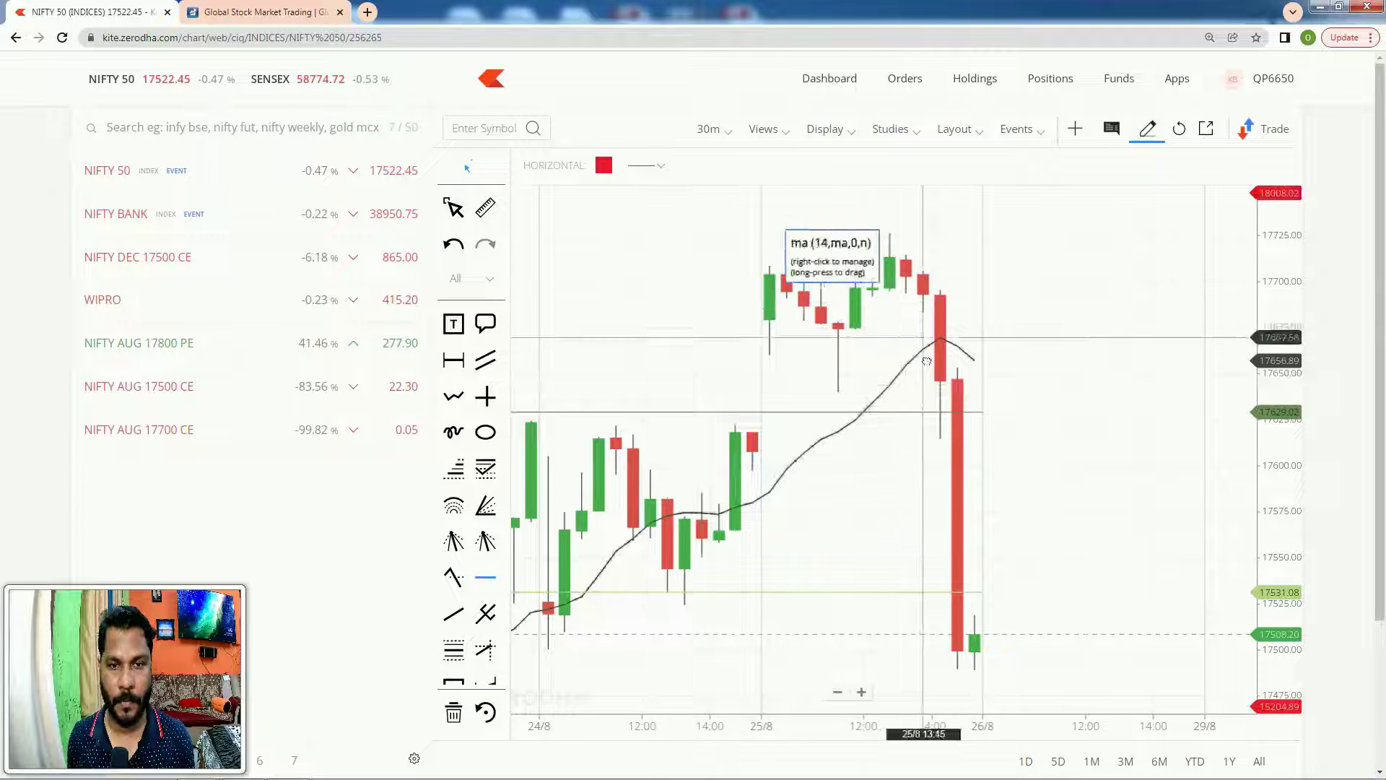
left_click(766, 450)
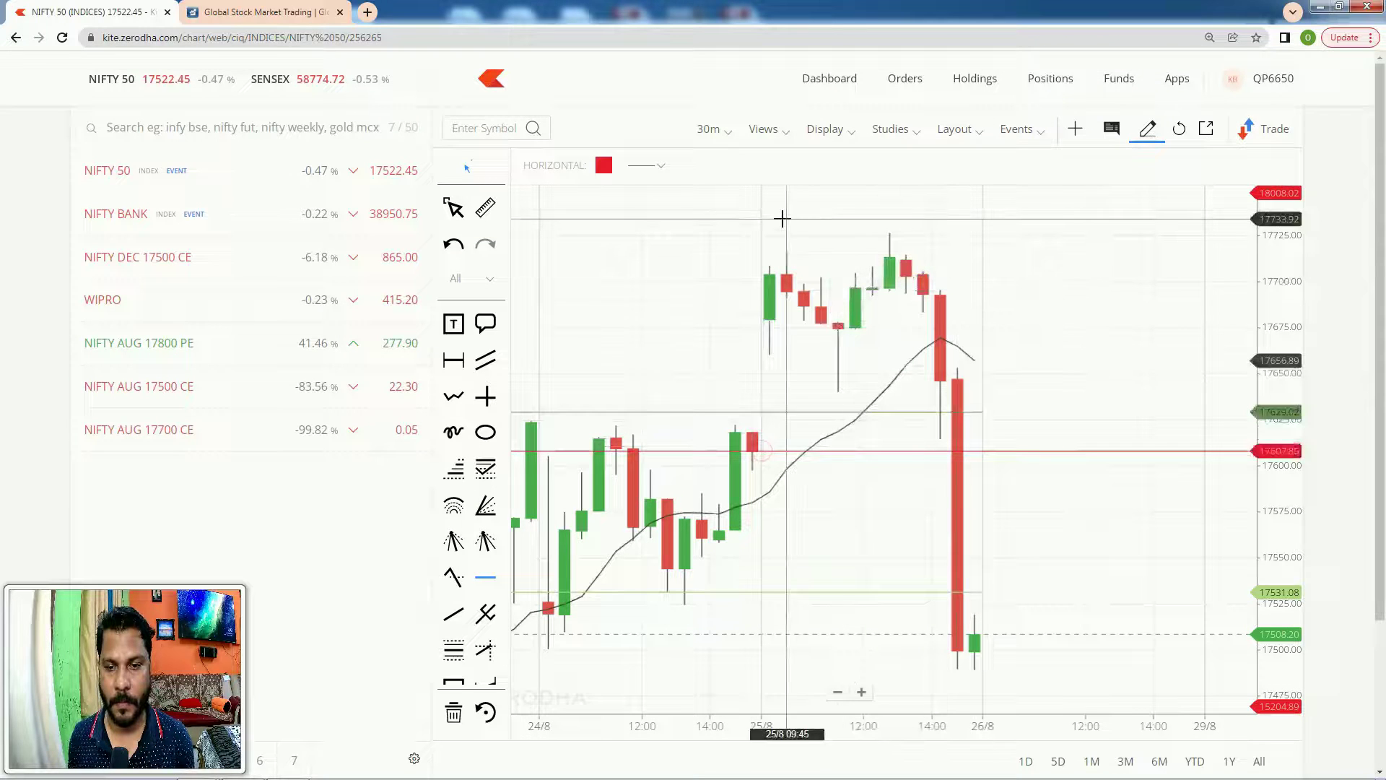
Add red horizontal lines at about 17679, 17716 and 17640 for the 25 August levels, plus one at the last candle's close
left_click(780, 319)
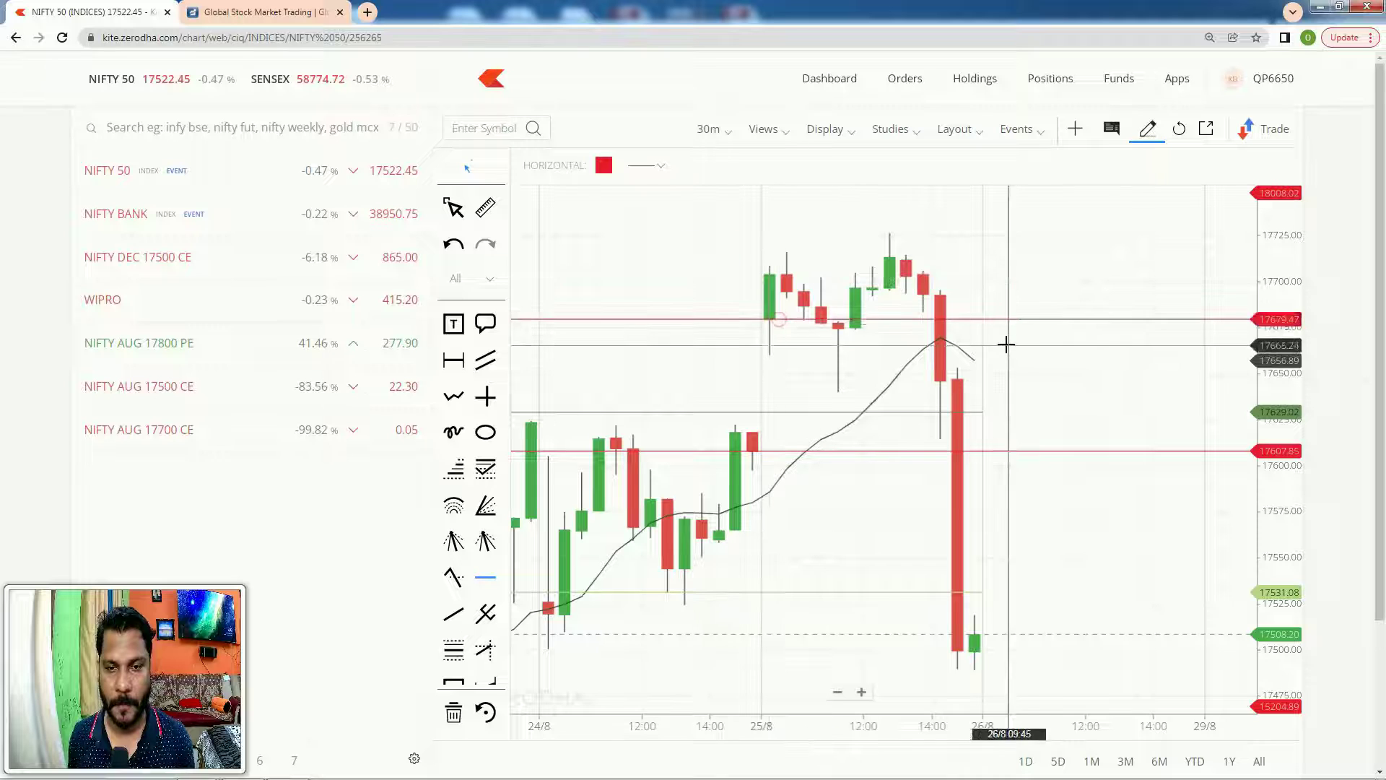
left_click(797, 252)
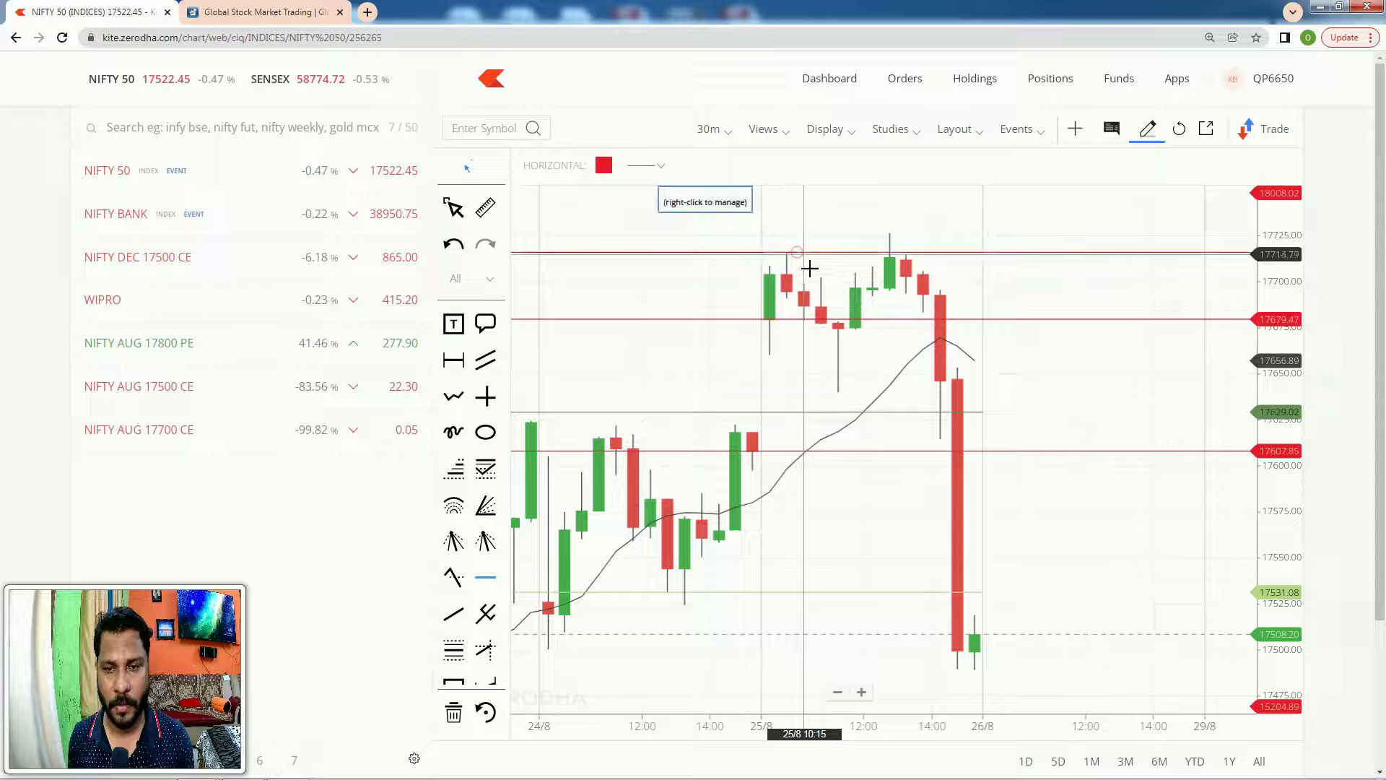
left_click(851, 391)
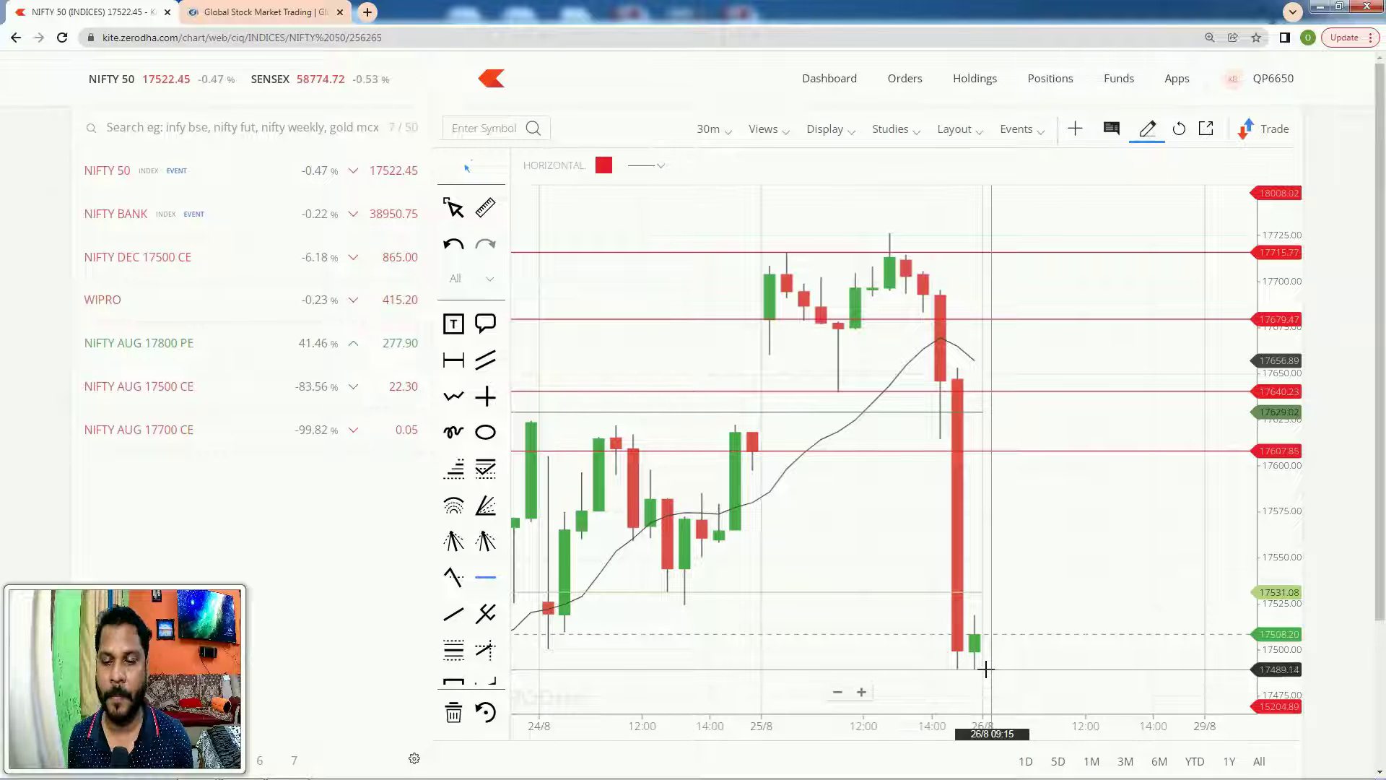
left_click(1010, 634)
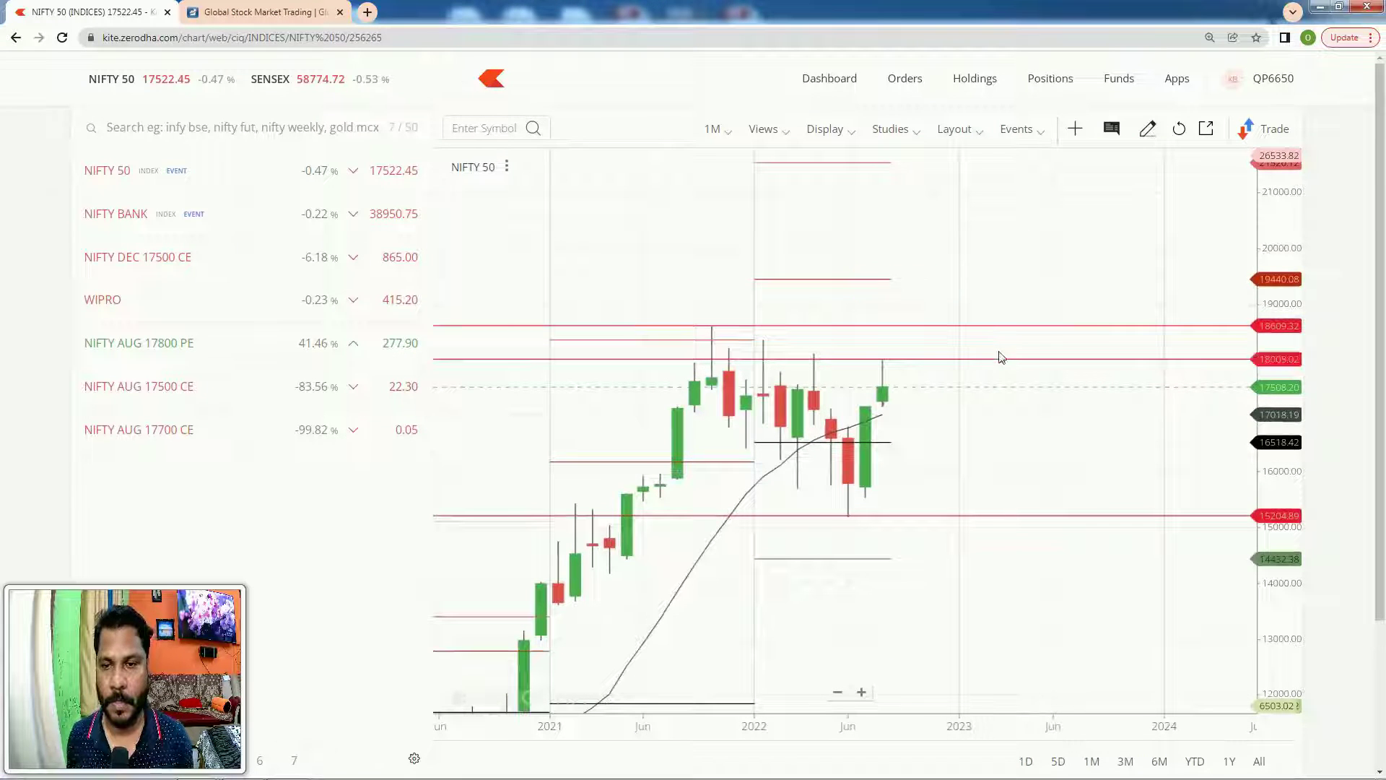
Draw two thicker solid red horizontal lines on the monthly chart, at about 15215 and 18606
left_click_drag(1002, 362, 1016, 498)
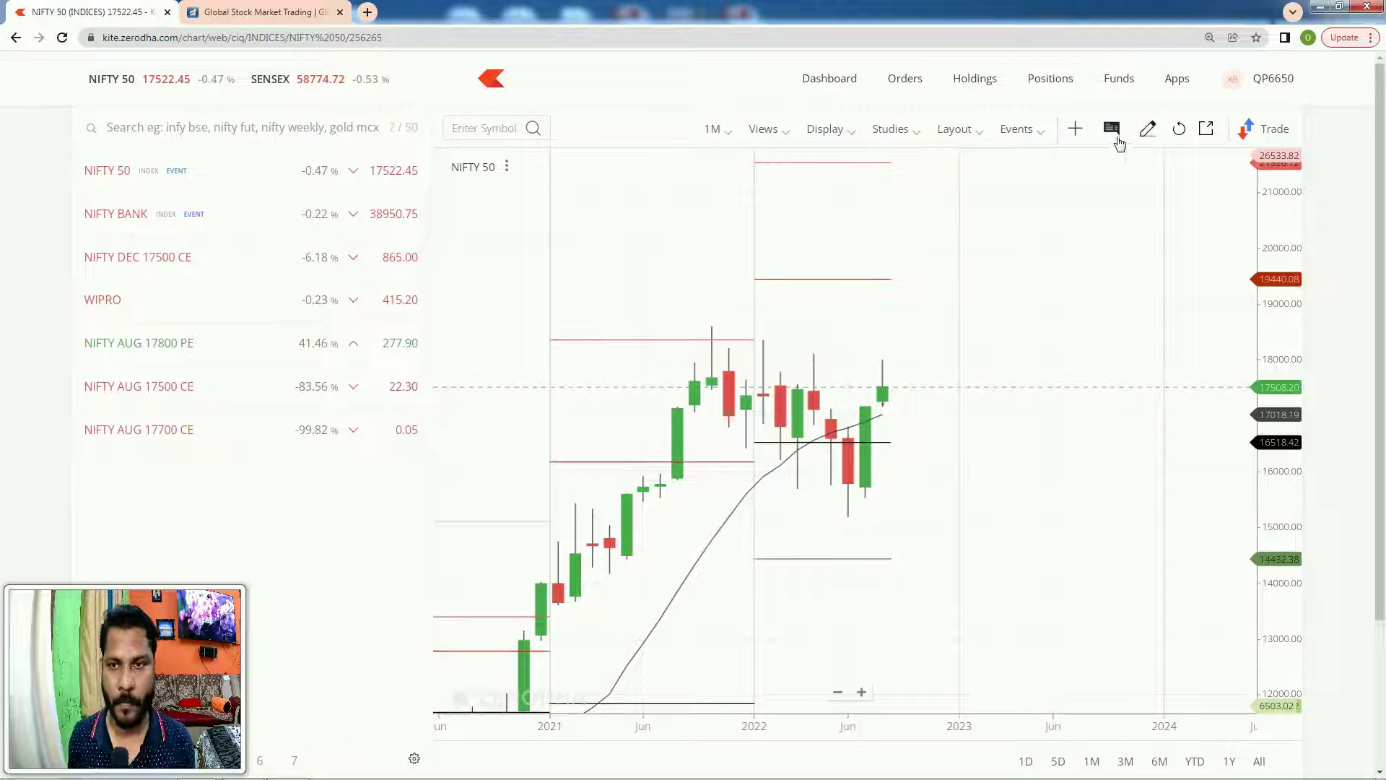
left_click(1147, 129)
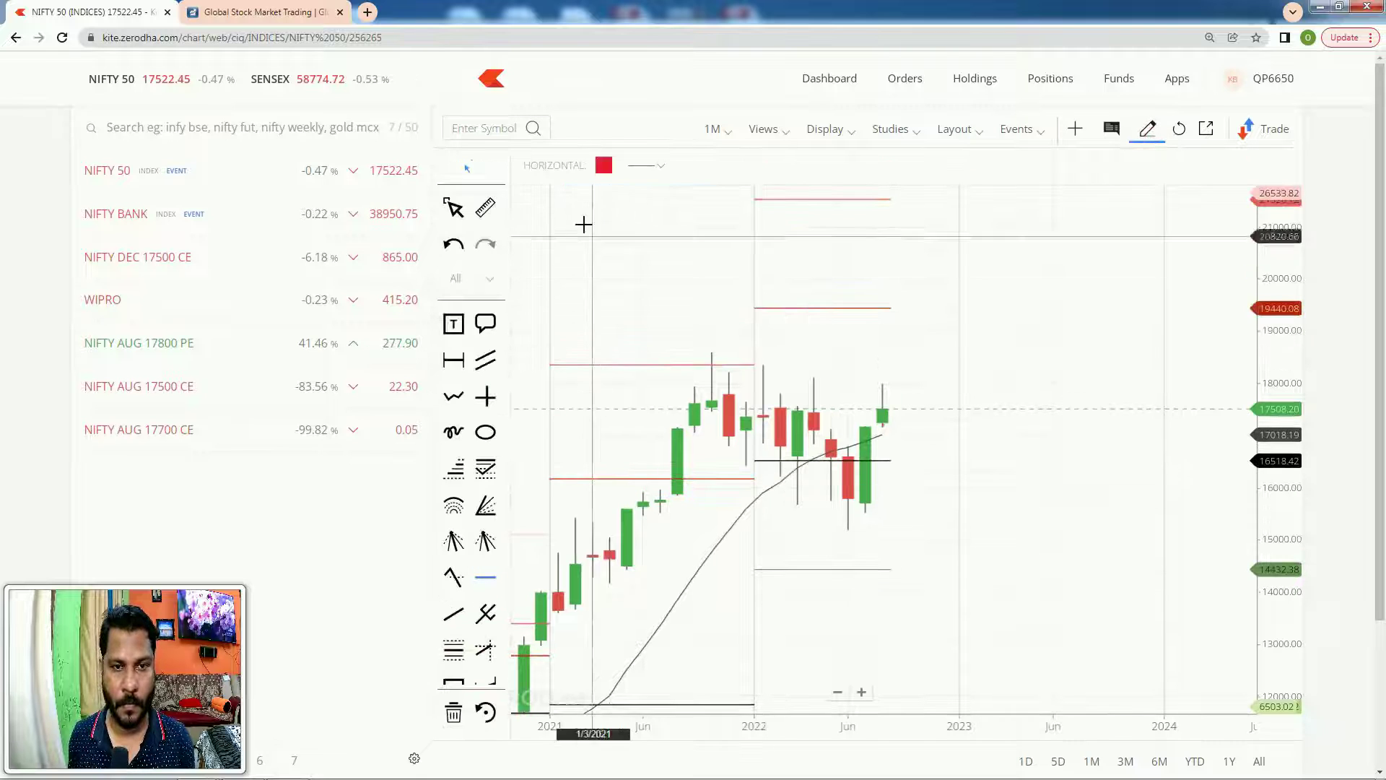
left_click(632, 171)
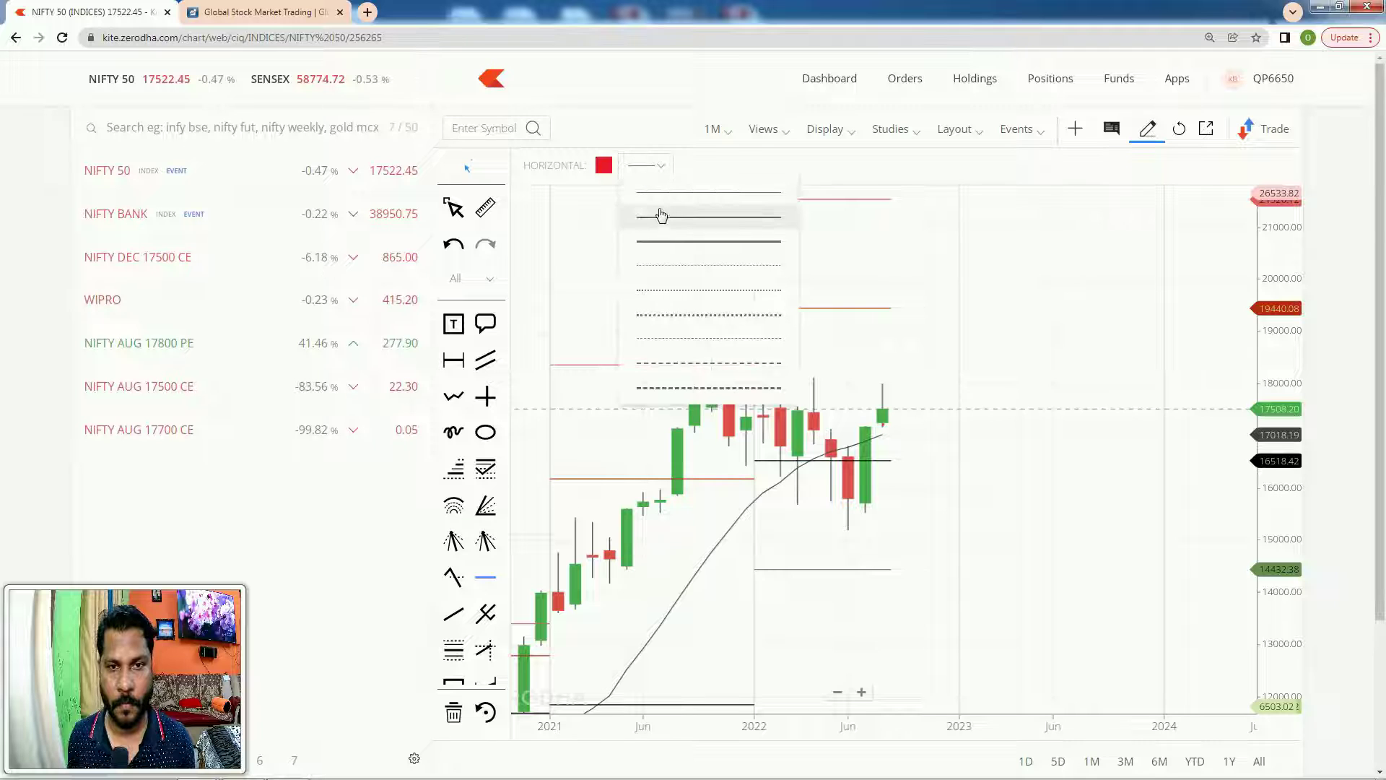
left_click(662, 218)
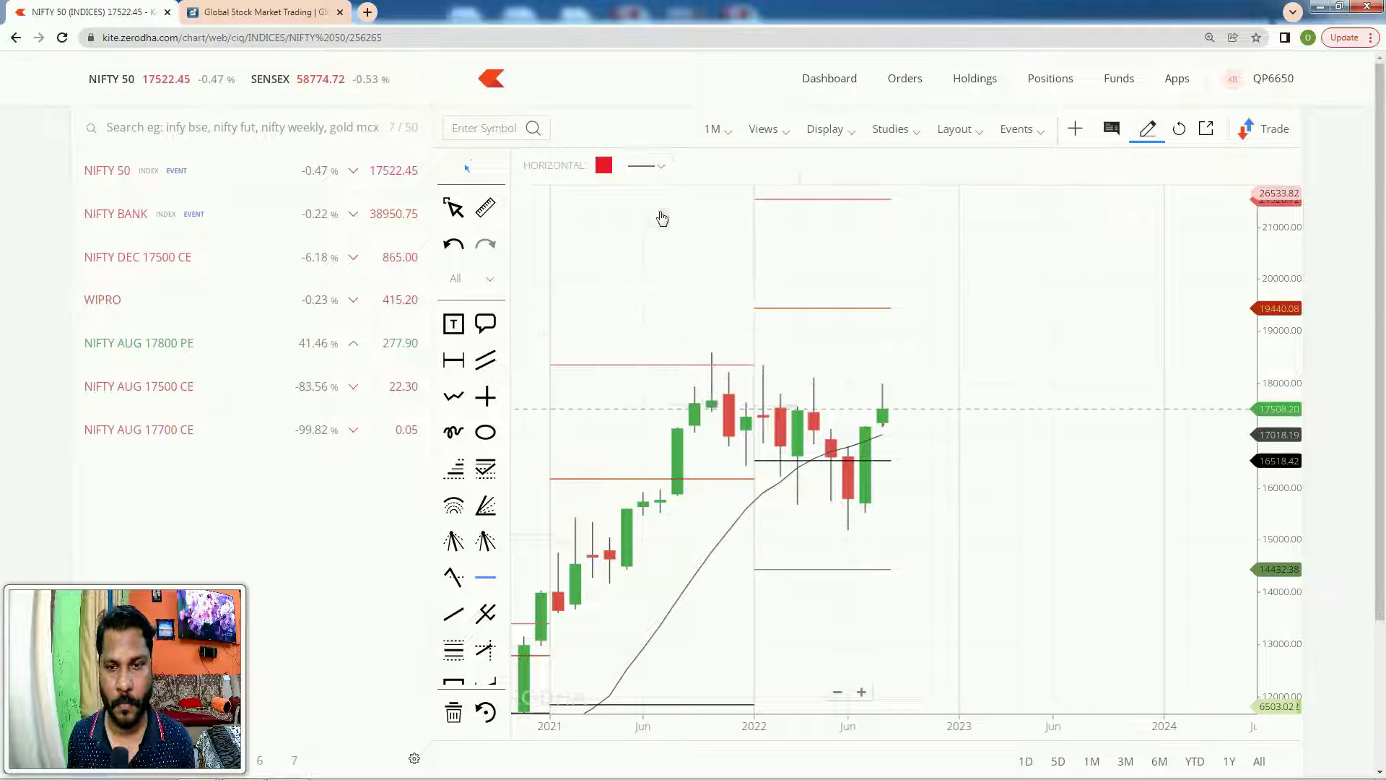
left_click(903, 529)
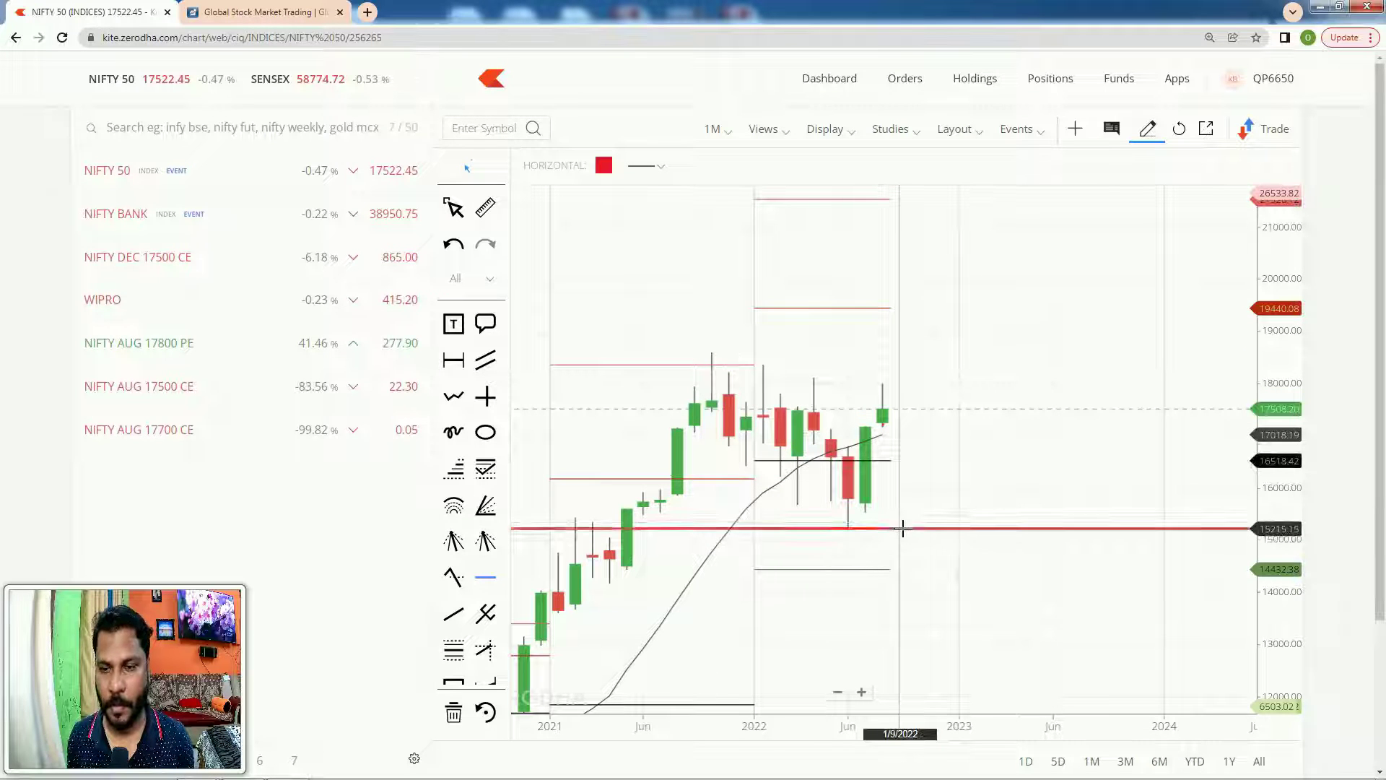
left_click(849, 351)
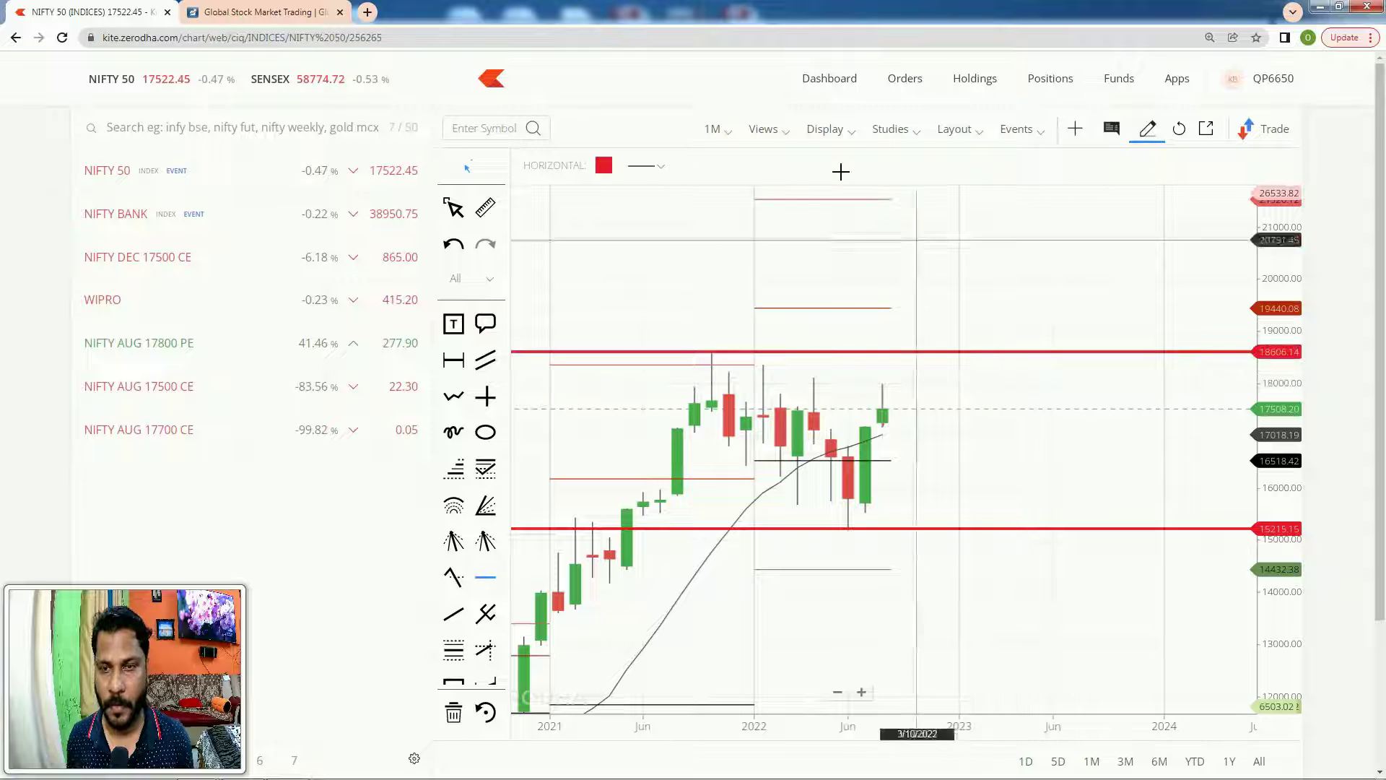
Draw a thin solid red horizontal line at about 18000, at the high of the latest monthly candle
left_click(646, 166)
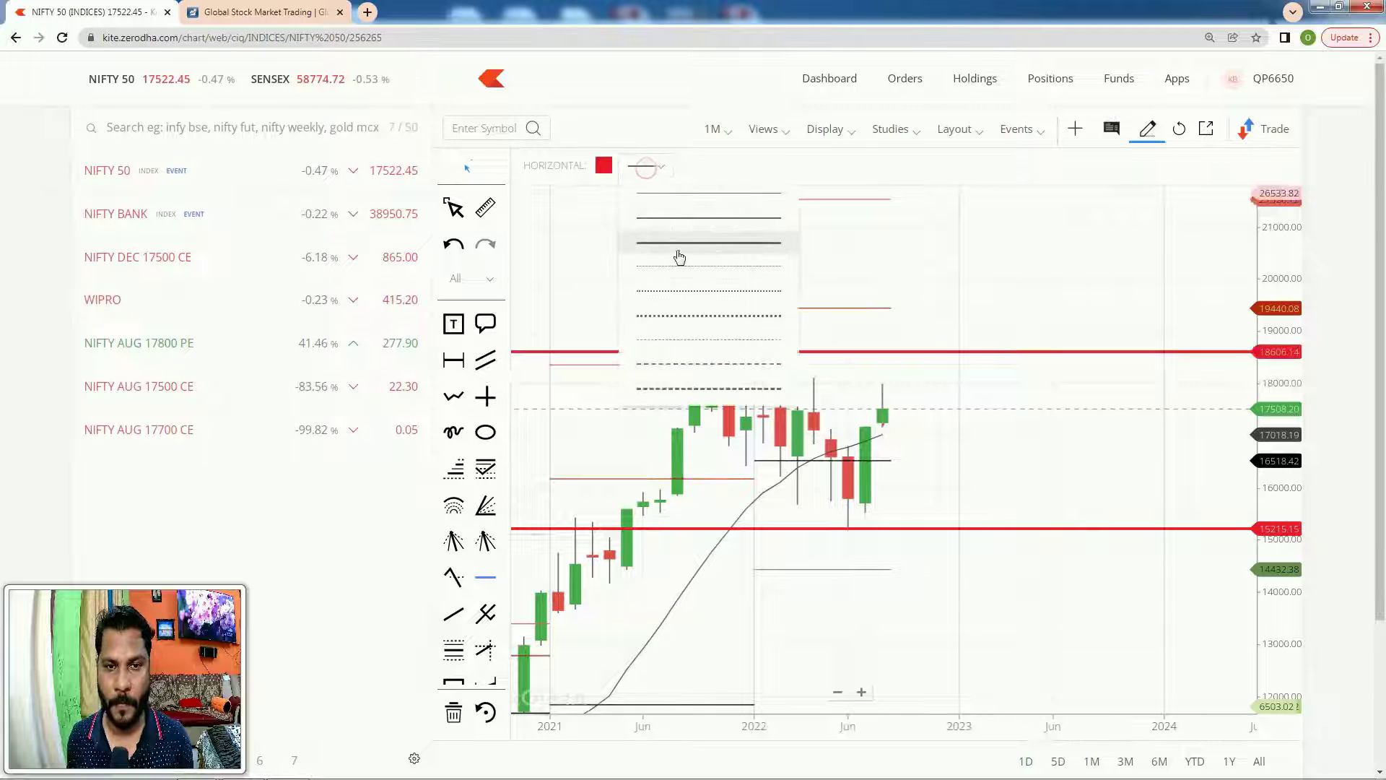
left_click(676, 207)
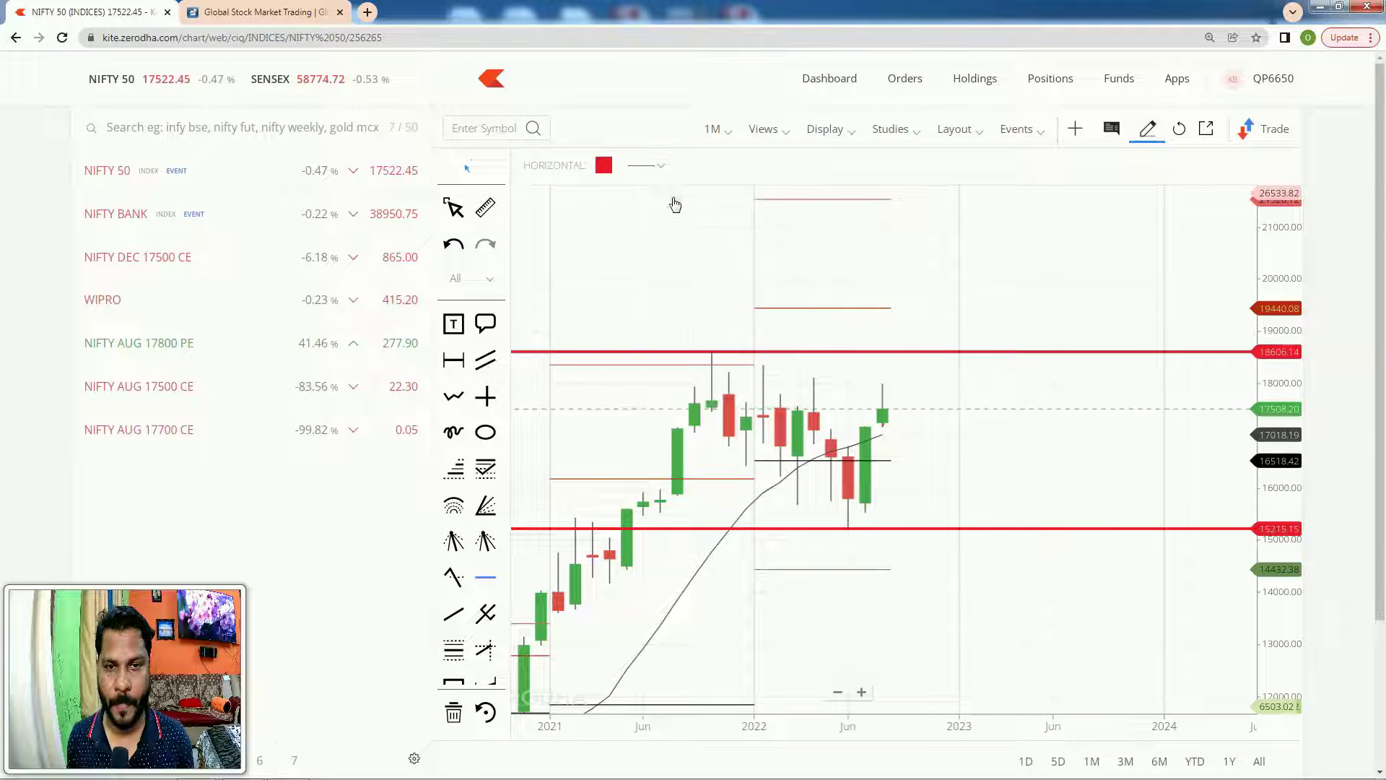
left_click(928, 383)
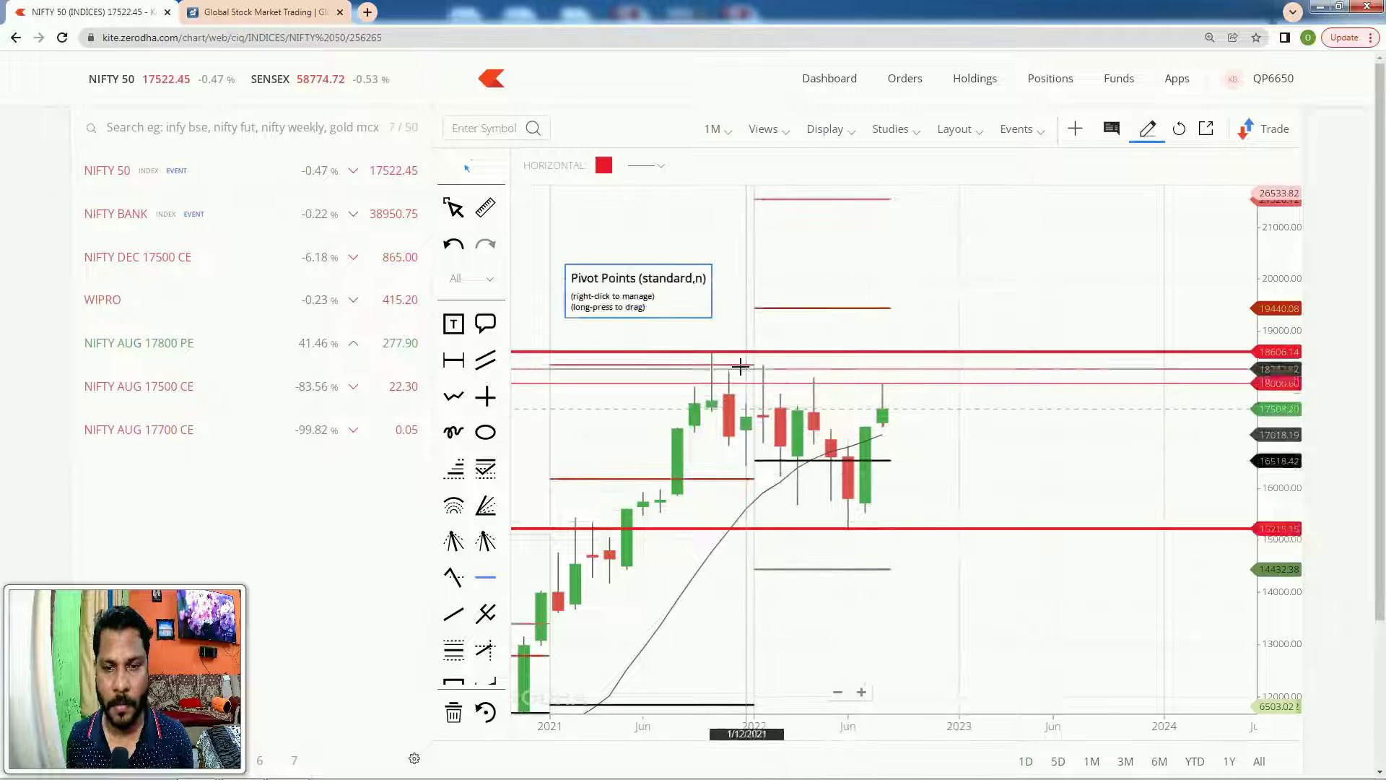
Switch the horizontal line colour to magenta and place a line at about 18606, on the October 2021 high
left_click(603, 168)
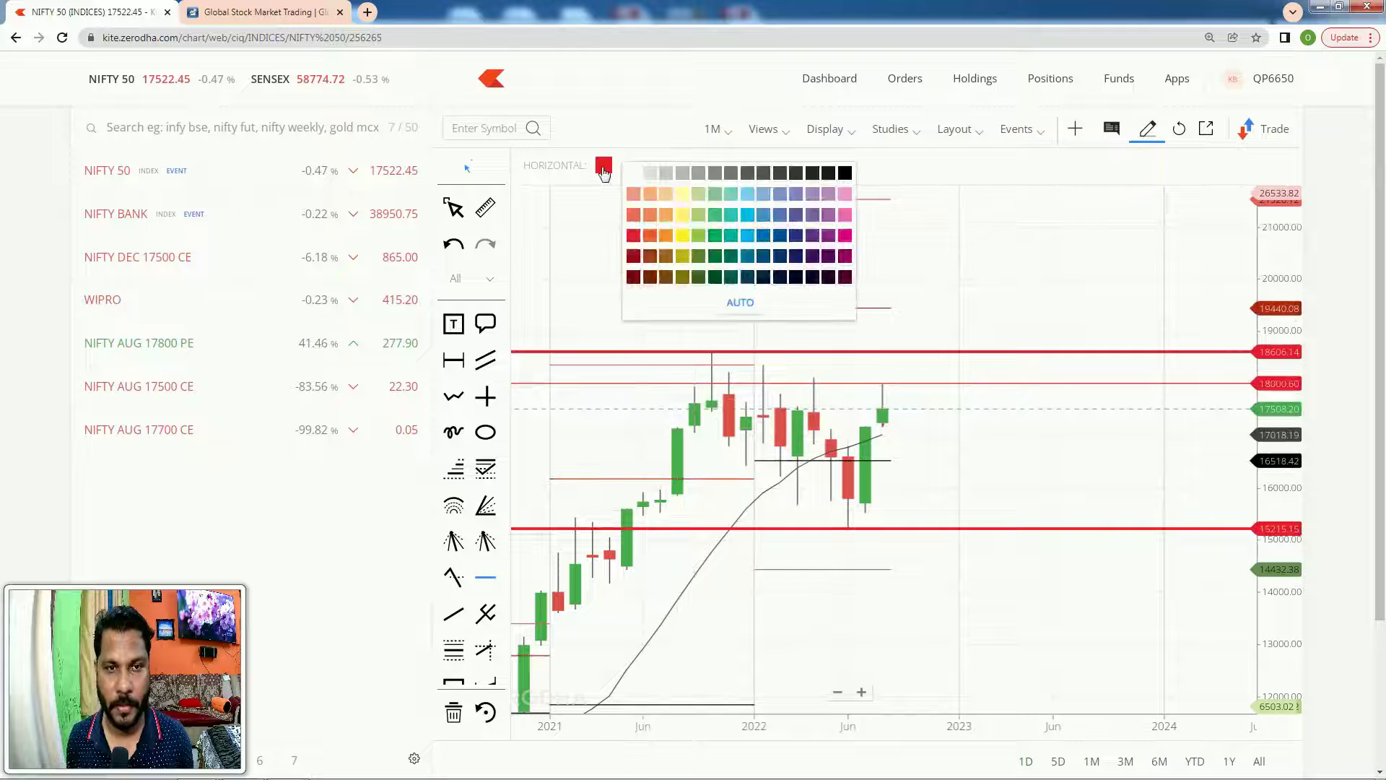
left_click(844, 236)
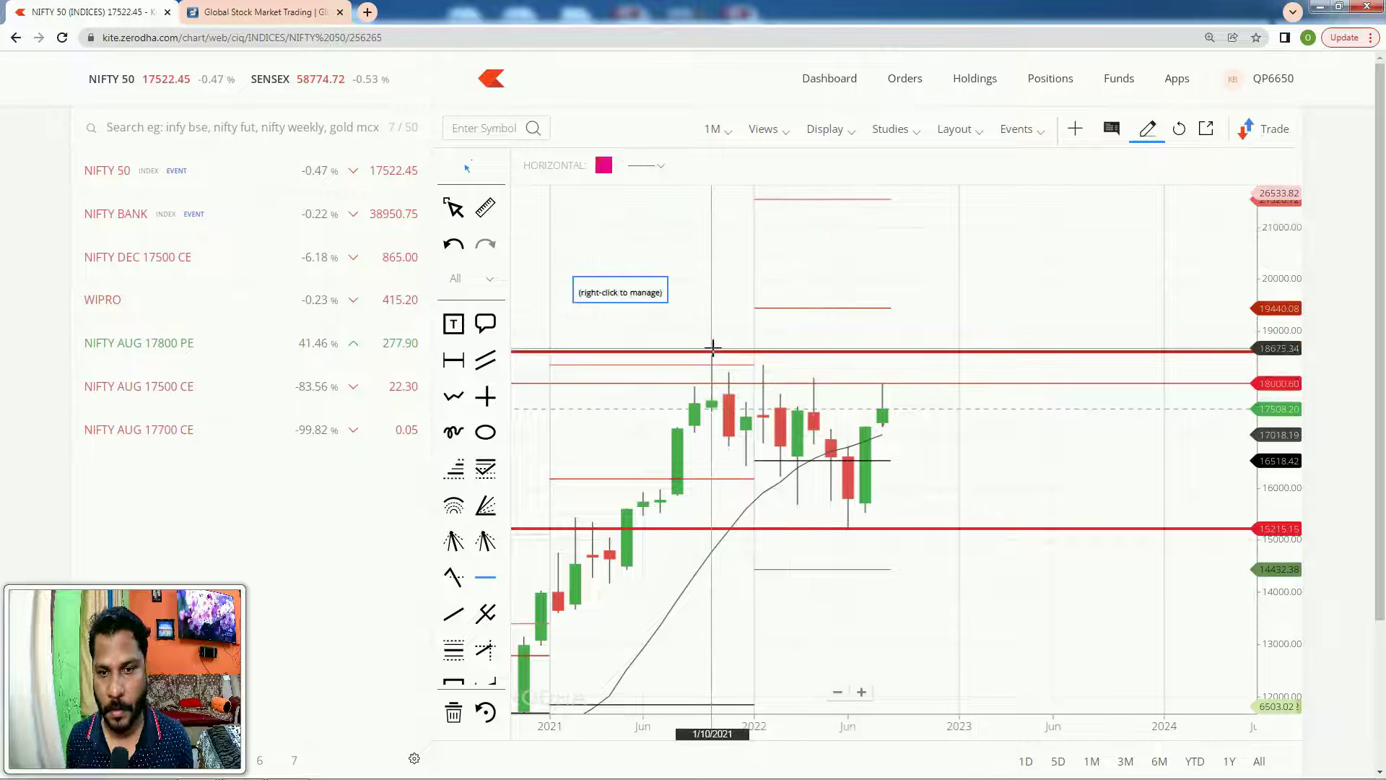
mouse_move(713, 348)
left_mouse_down()
mouse_move(699, 338)
mouse_move(710, 352)
left_mouse_up()
Draw a magenta trend line from the October 2021 high down along the falling monthly highs to early 2023
key("alt+l")
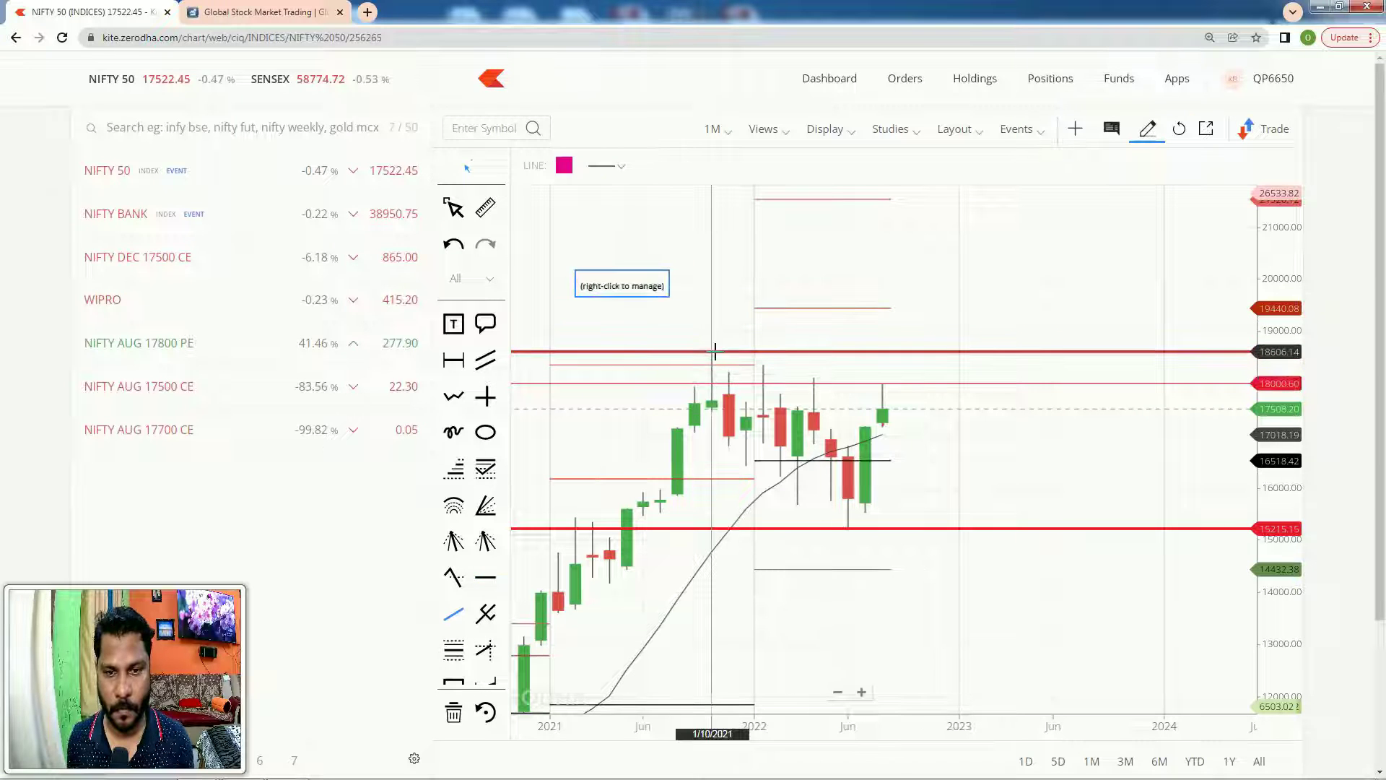
left_click(711, 351)
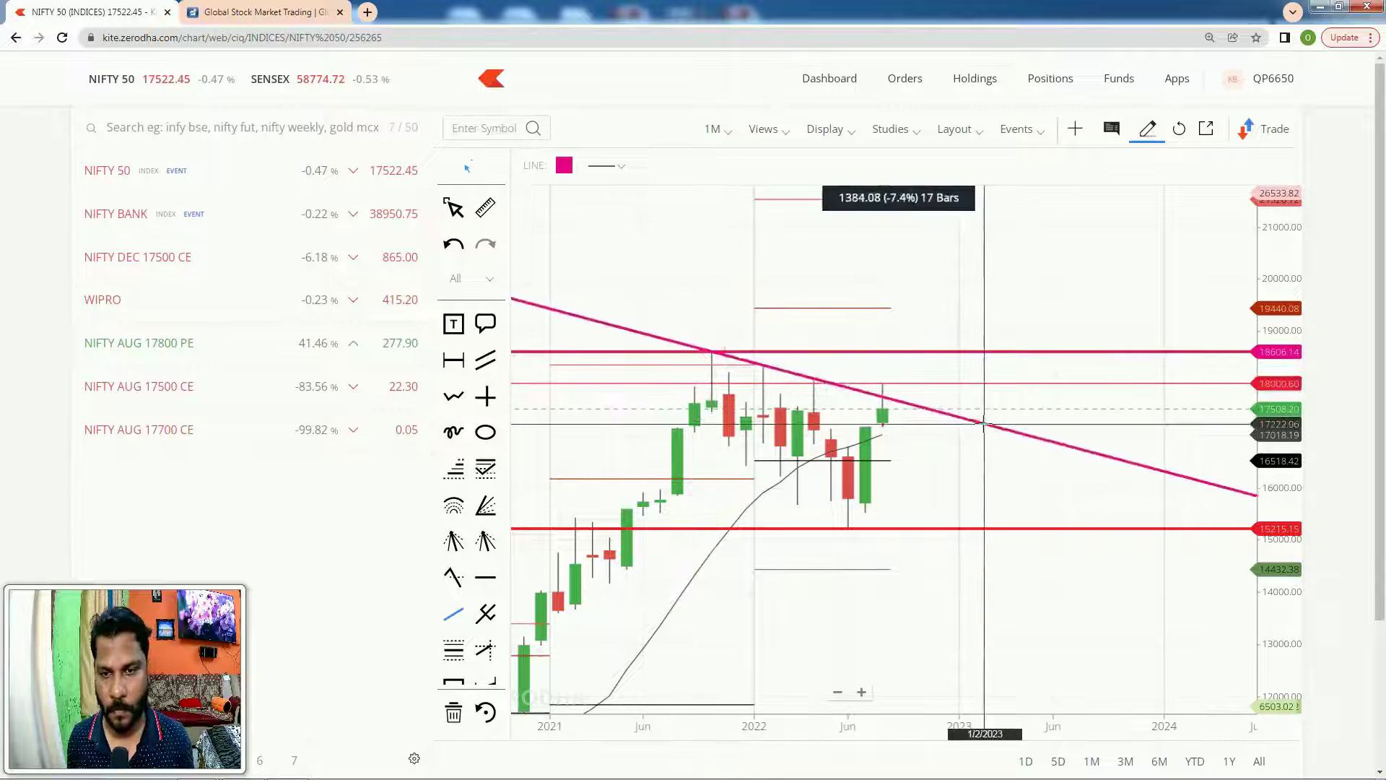
left_click(991, 419)
left_click(1148, 130)
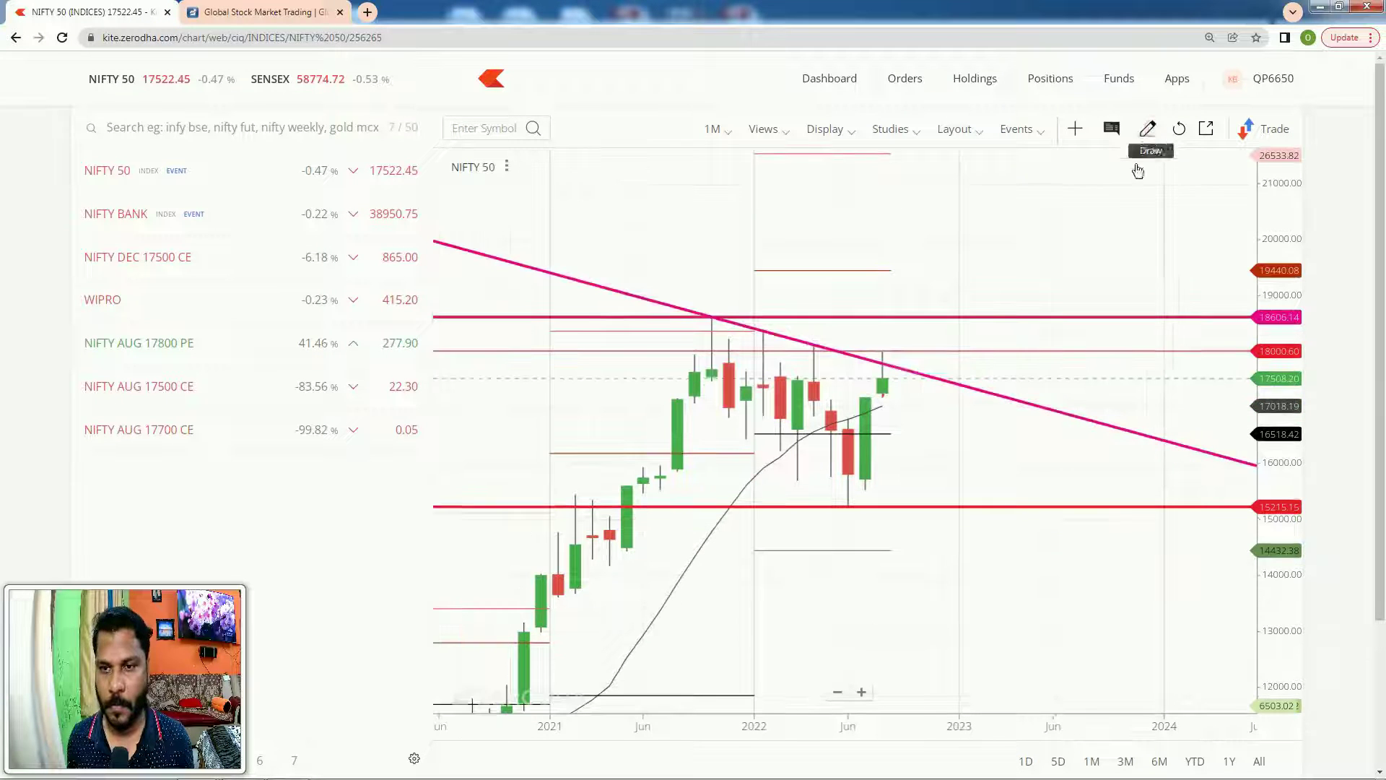
Doodle two green upward arrows beside the latest monthly candle, one toward the 18000 line and one up to the 18606 line
left_click_drag(960, 440, 960, 491)
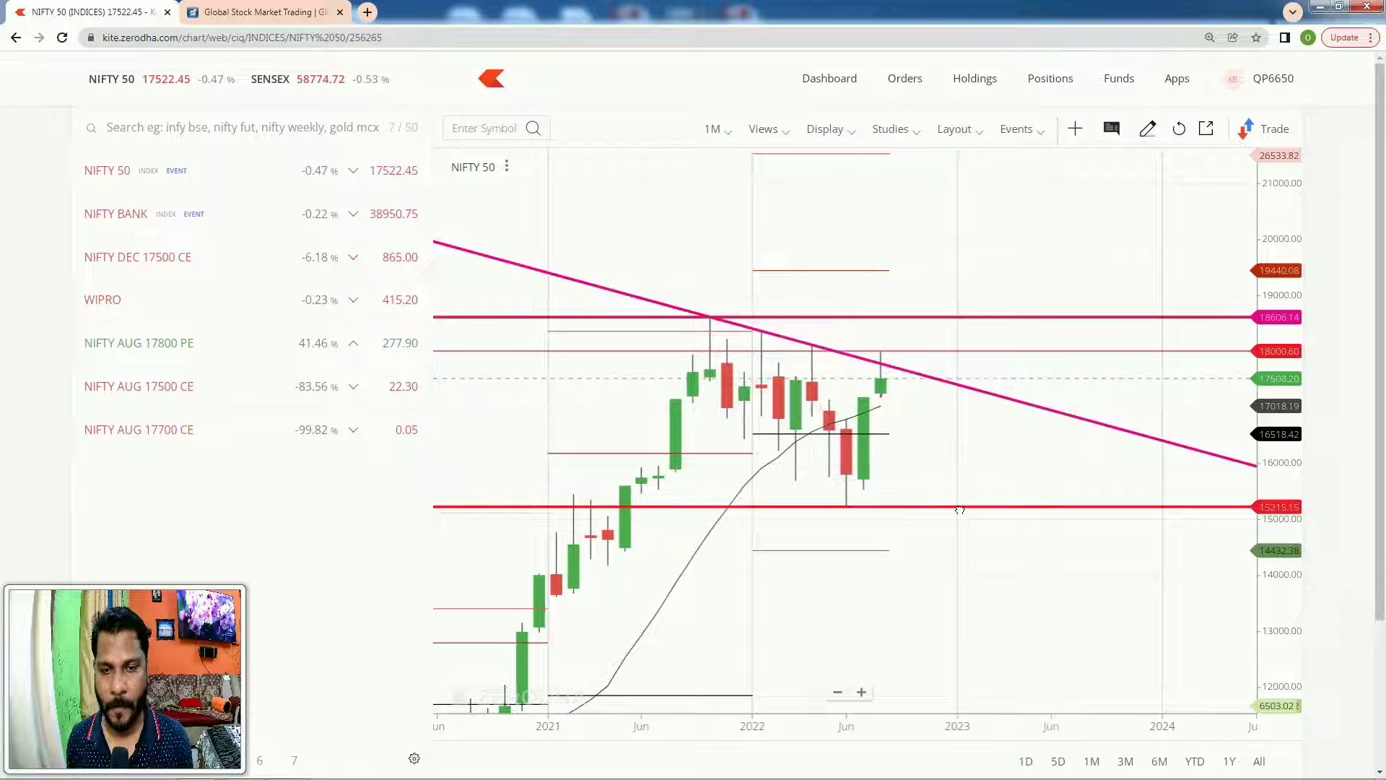
scroll(939, 477, "up", 3)
scroll(969, 491, "down", 3)
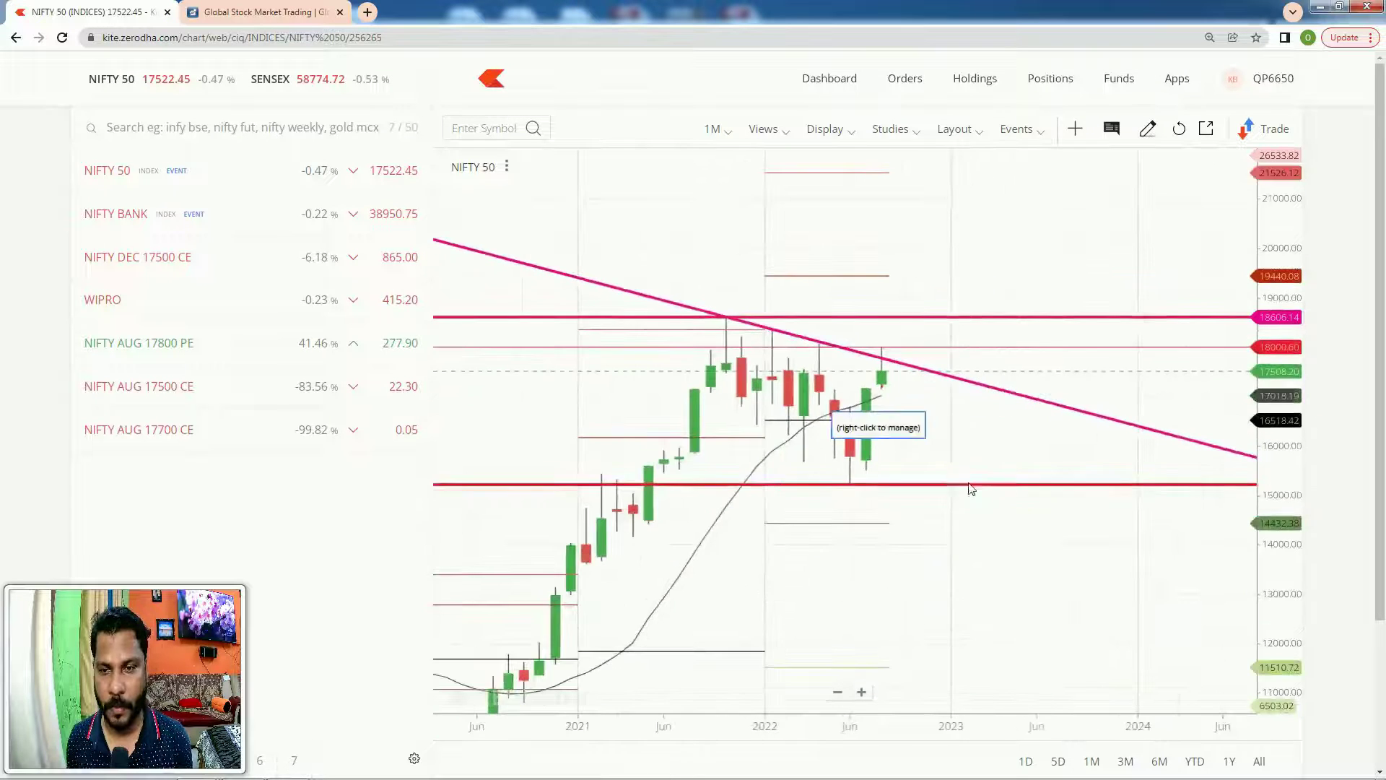
scroll(971, 485, "up", 4)
left_click_drag(953, 526, 1015, 470)
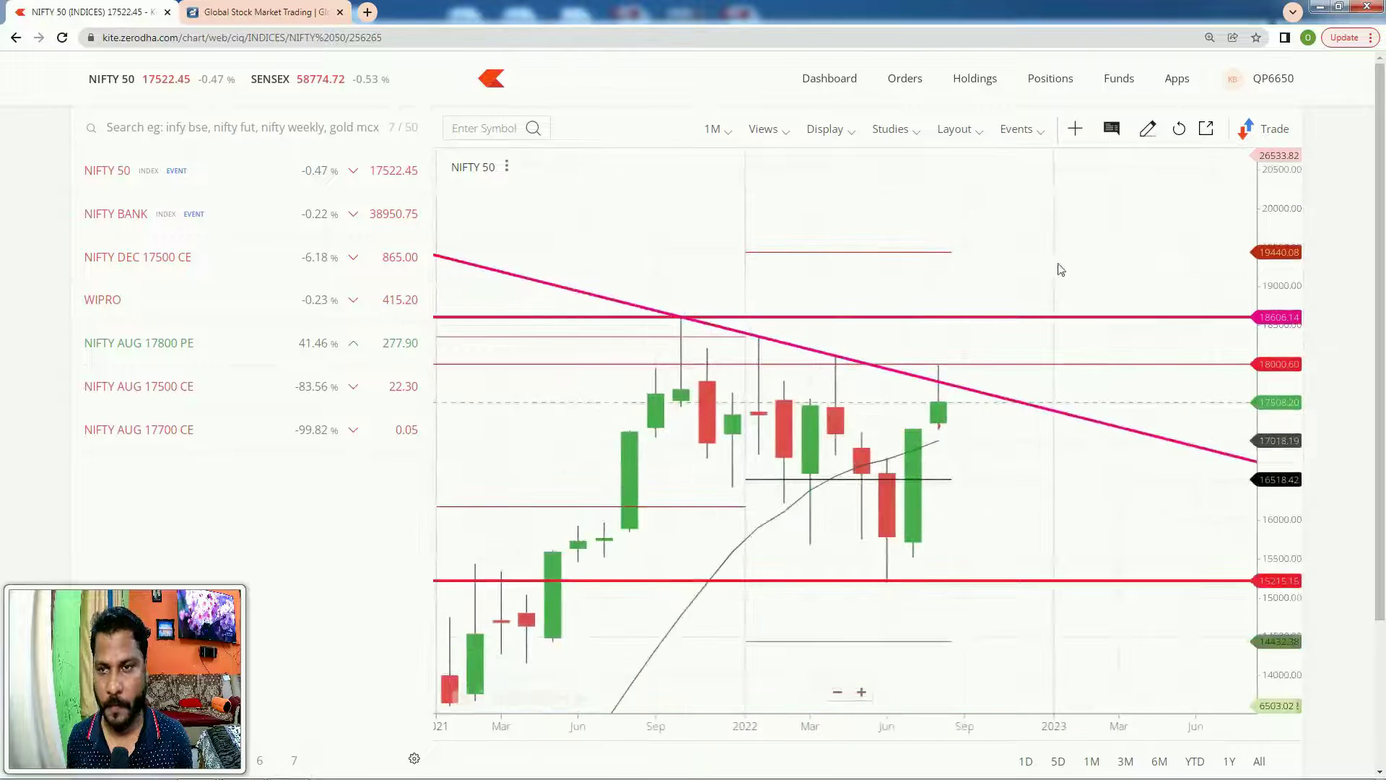
left_click(1148, 128)
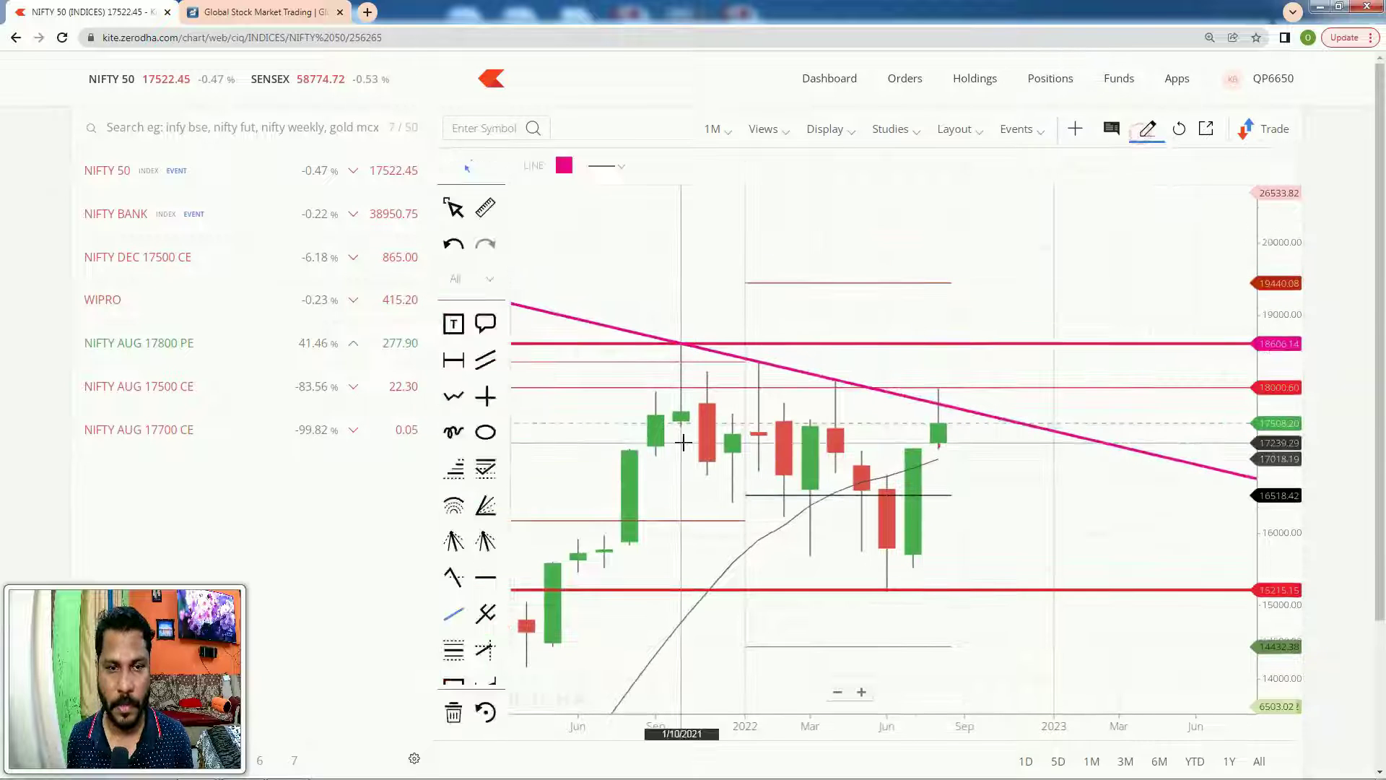
left_click(454, 432)
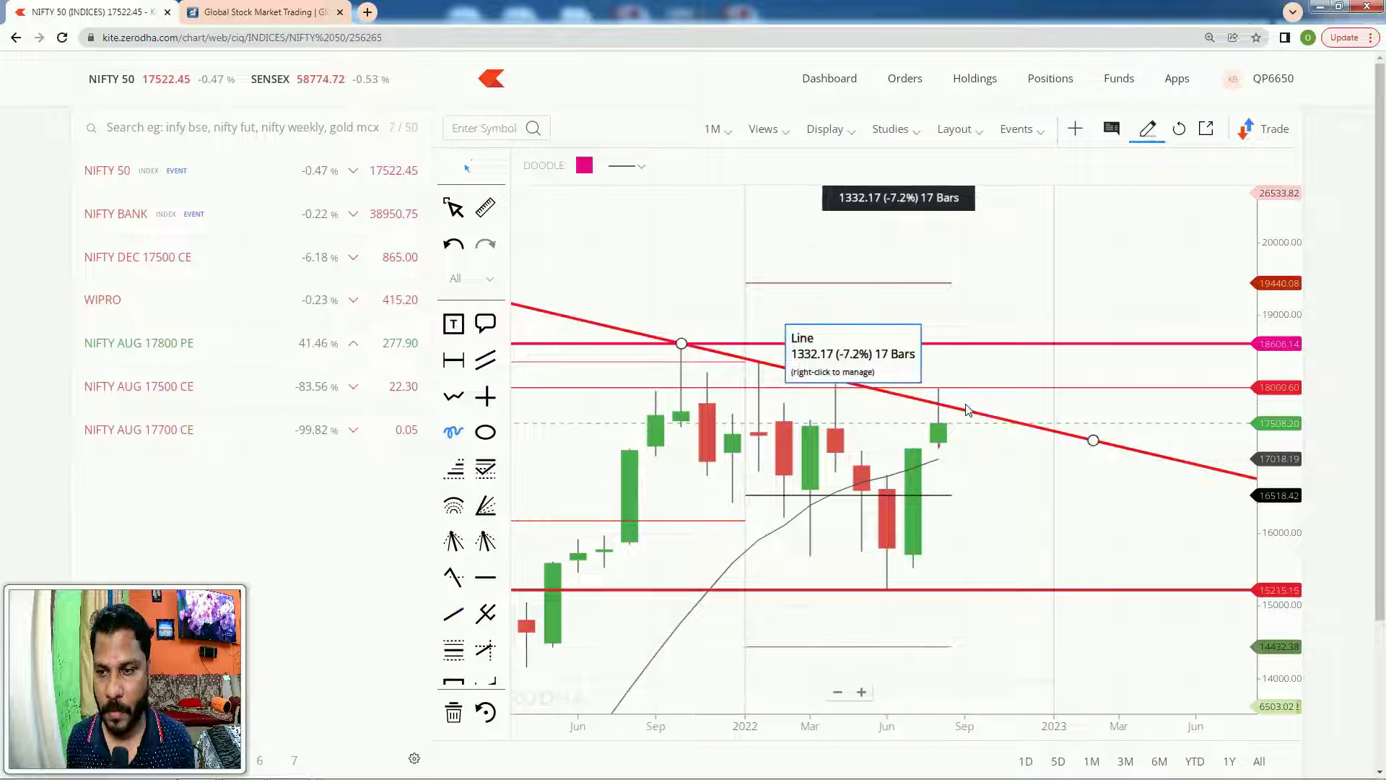
left_click(584, 165)
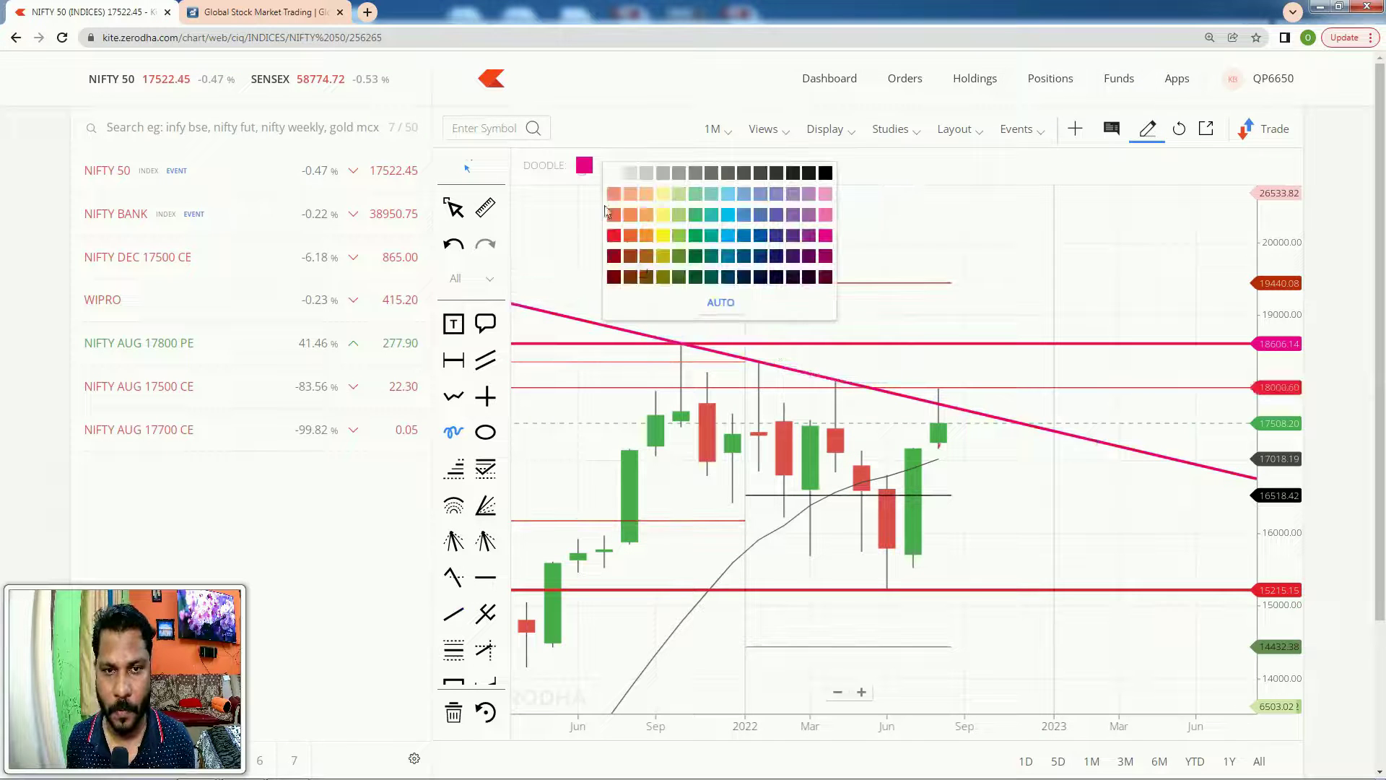
left_click(699, 246)
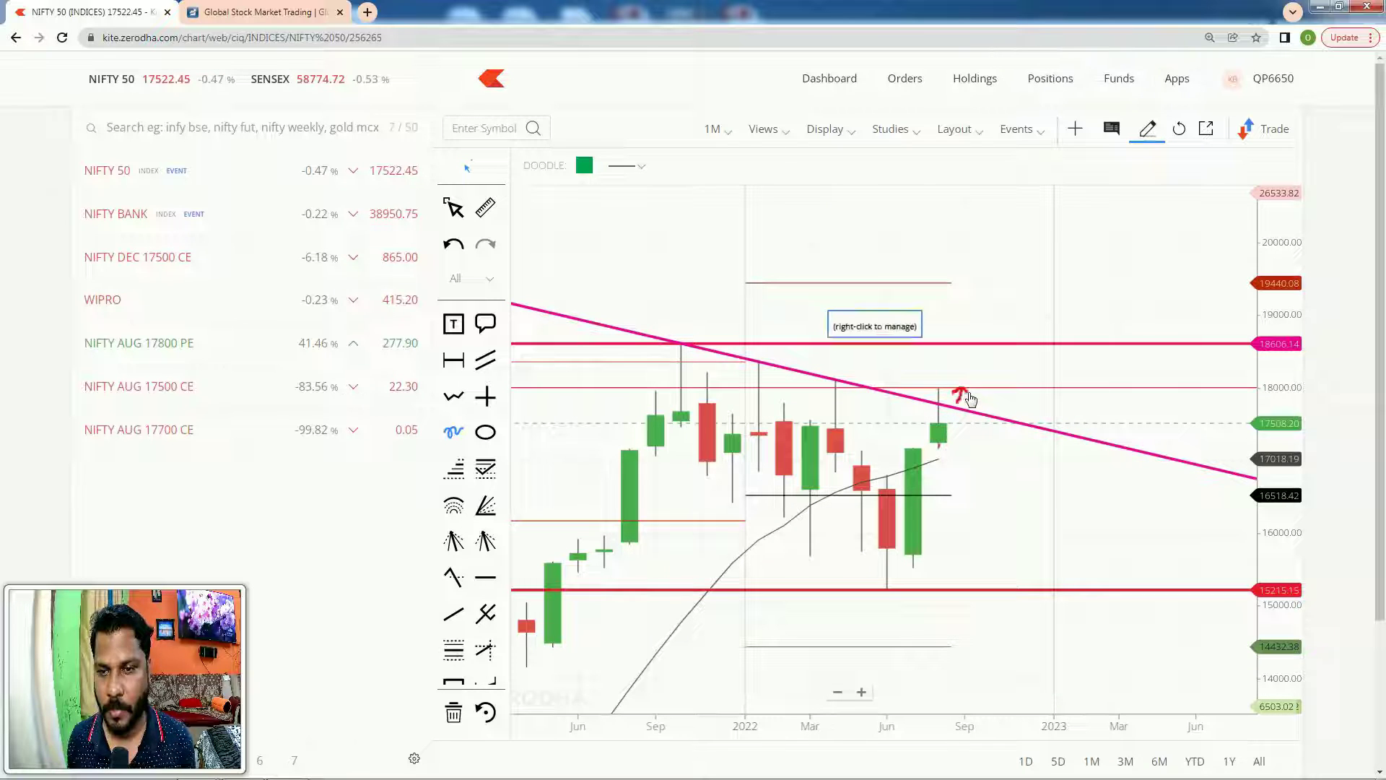
left_click_drag(975, 380, 983, 347)
Doodle a red downward arrow beside the latest monthly candle and leave drawing mode
left_click(587, 170)
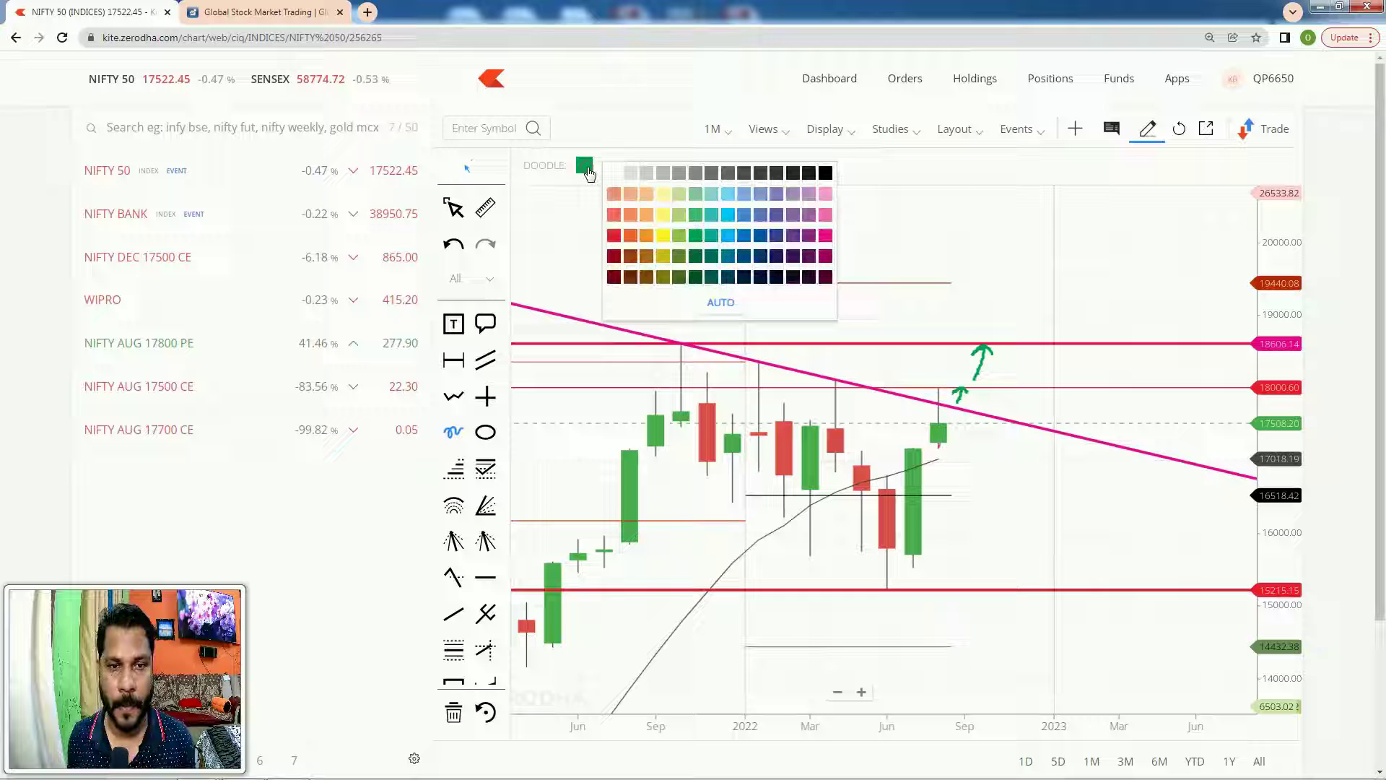
left_click(619, 238)
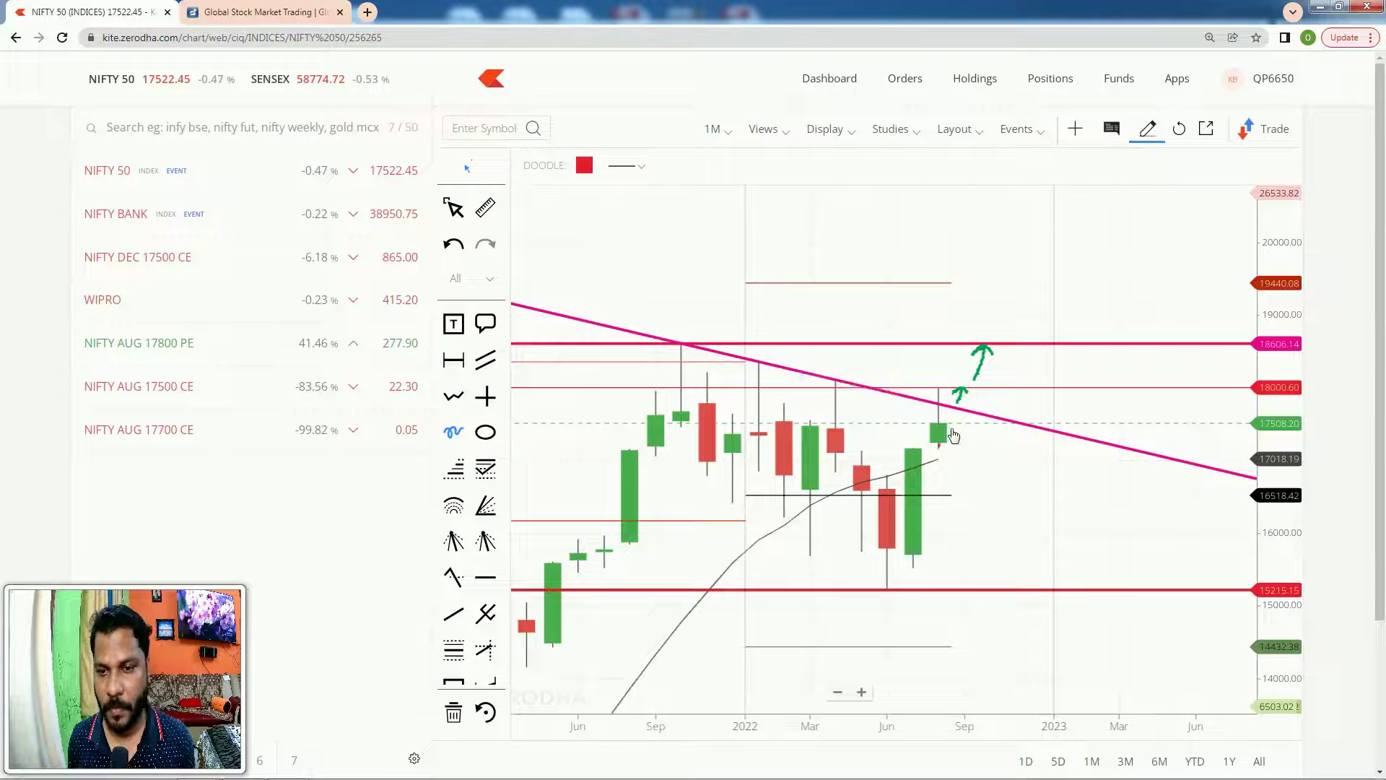
mouse_move(952, 430)
left_mouse_down()
mouse_move(968, 457)
mouse_move(974, 441)
left_mouse_up()
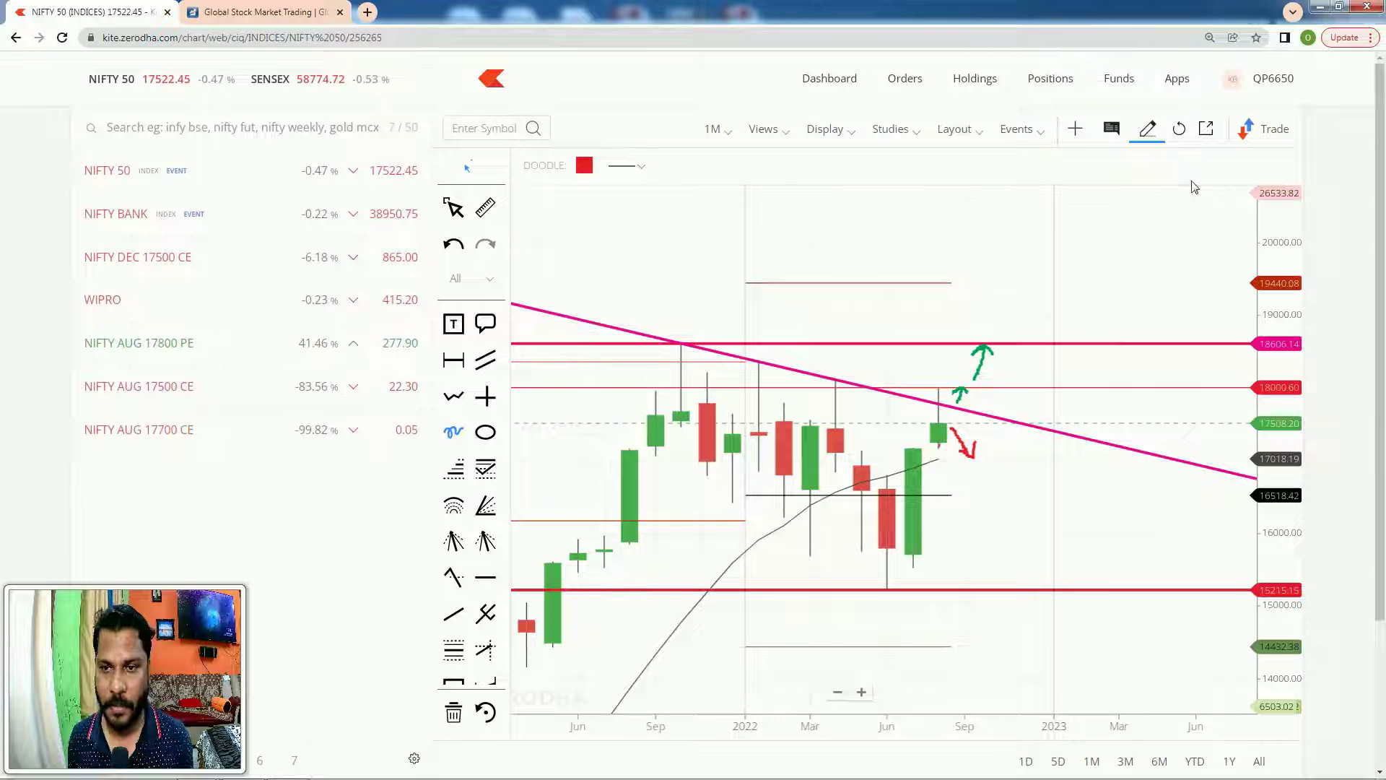
left_click(1150, 130)
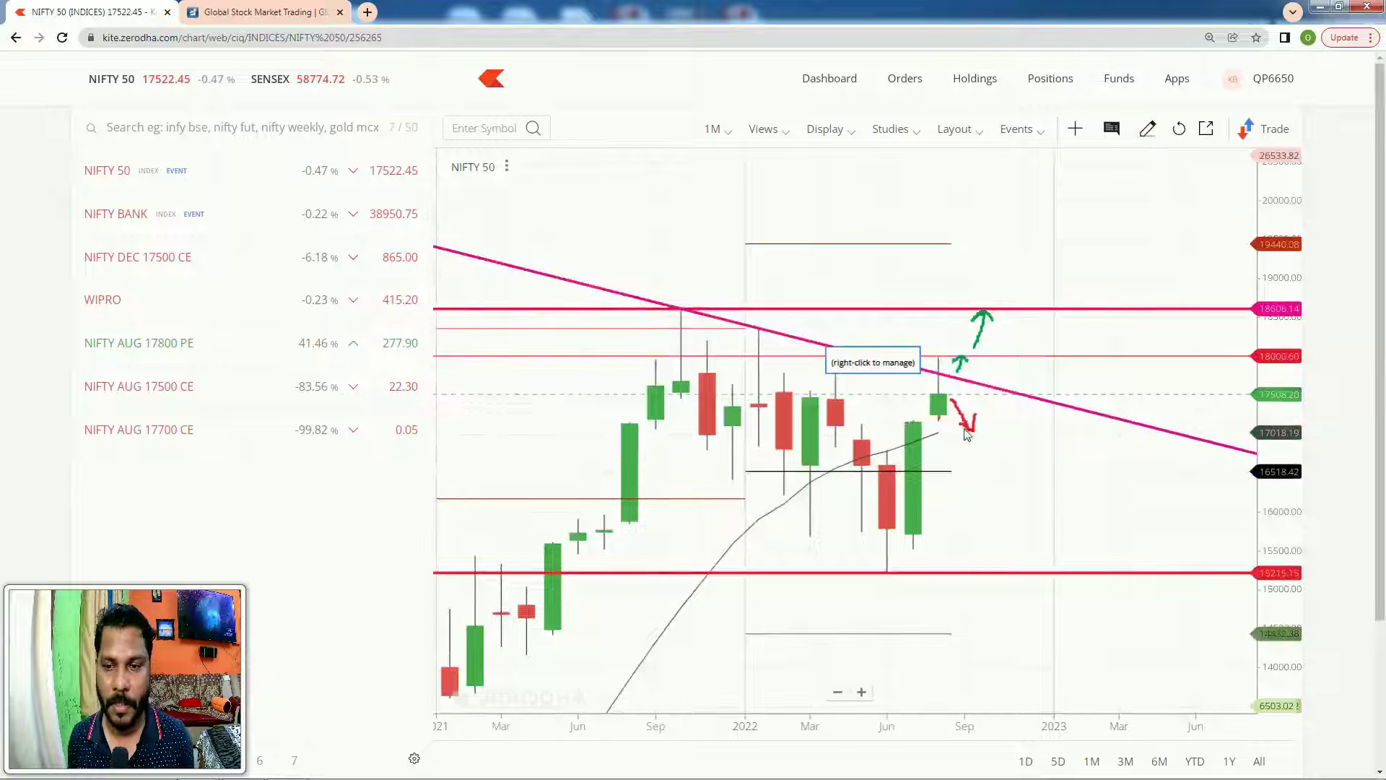
left_click(713, 128)
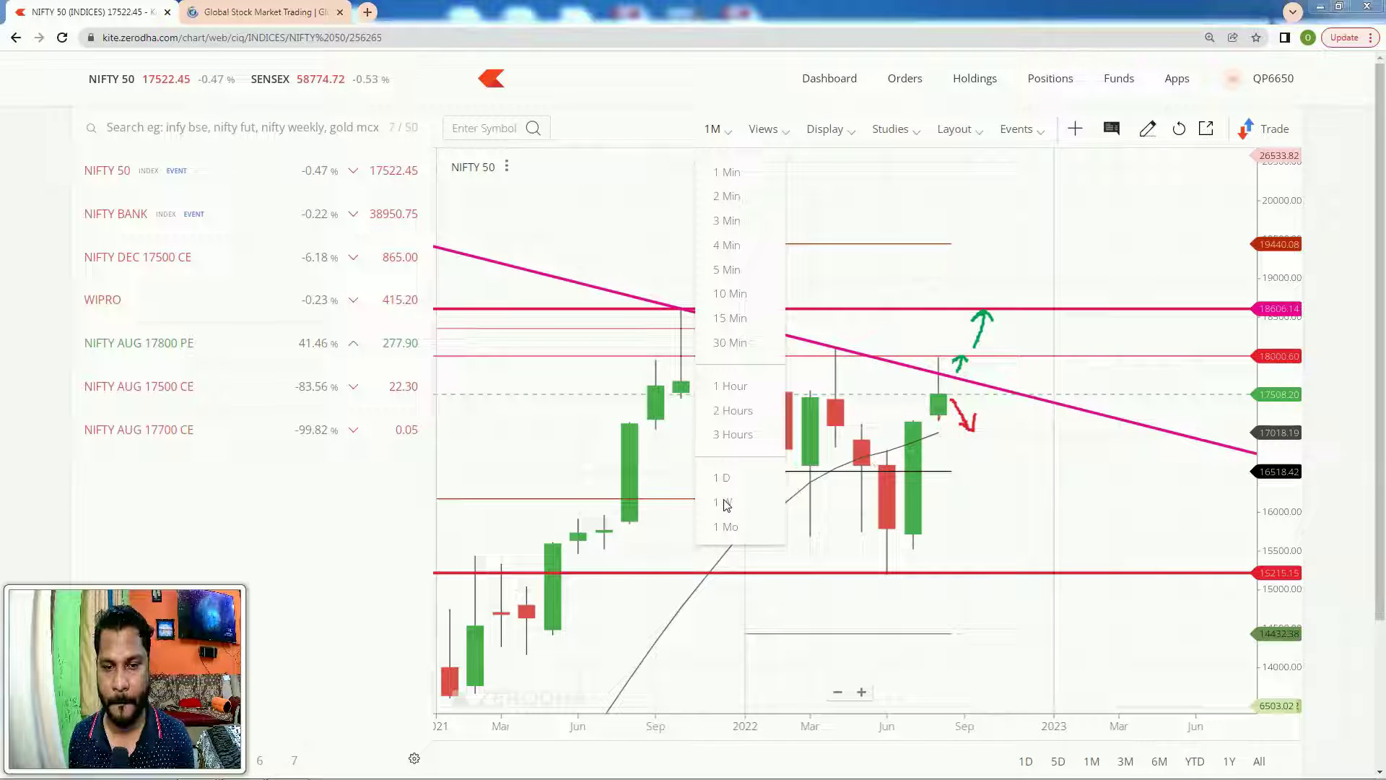
left_click(767, 182)
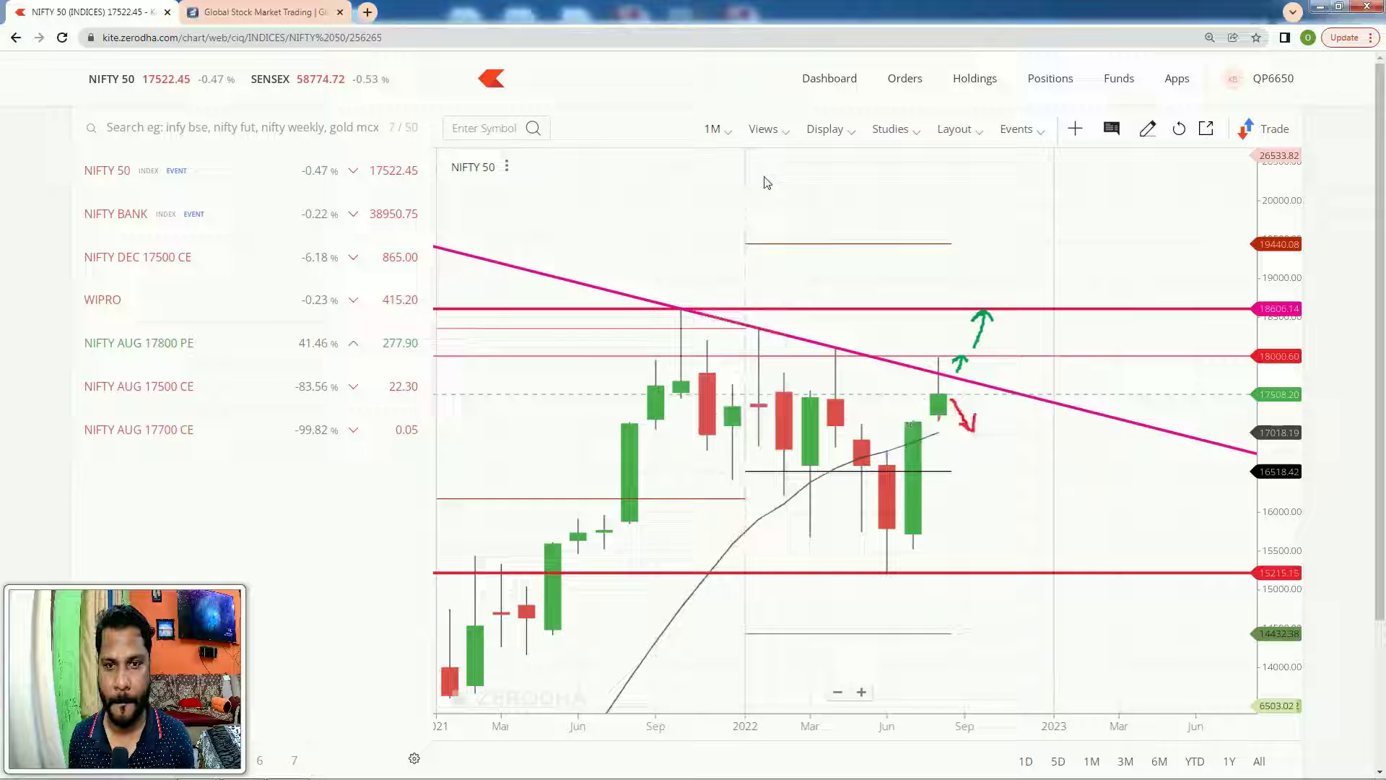
Switch the chart to the weekly timeframe and delete the doodled green and red arrows carried over from the monthly chart
left_click(714, 128)
left_click(724, 505)
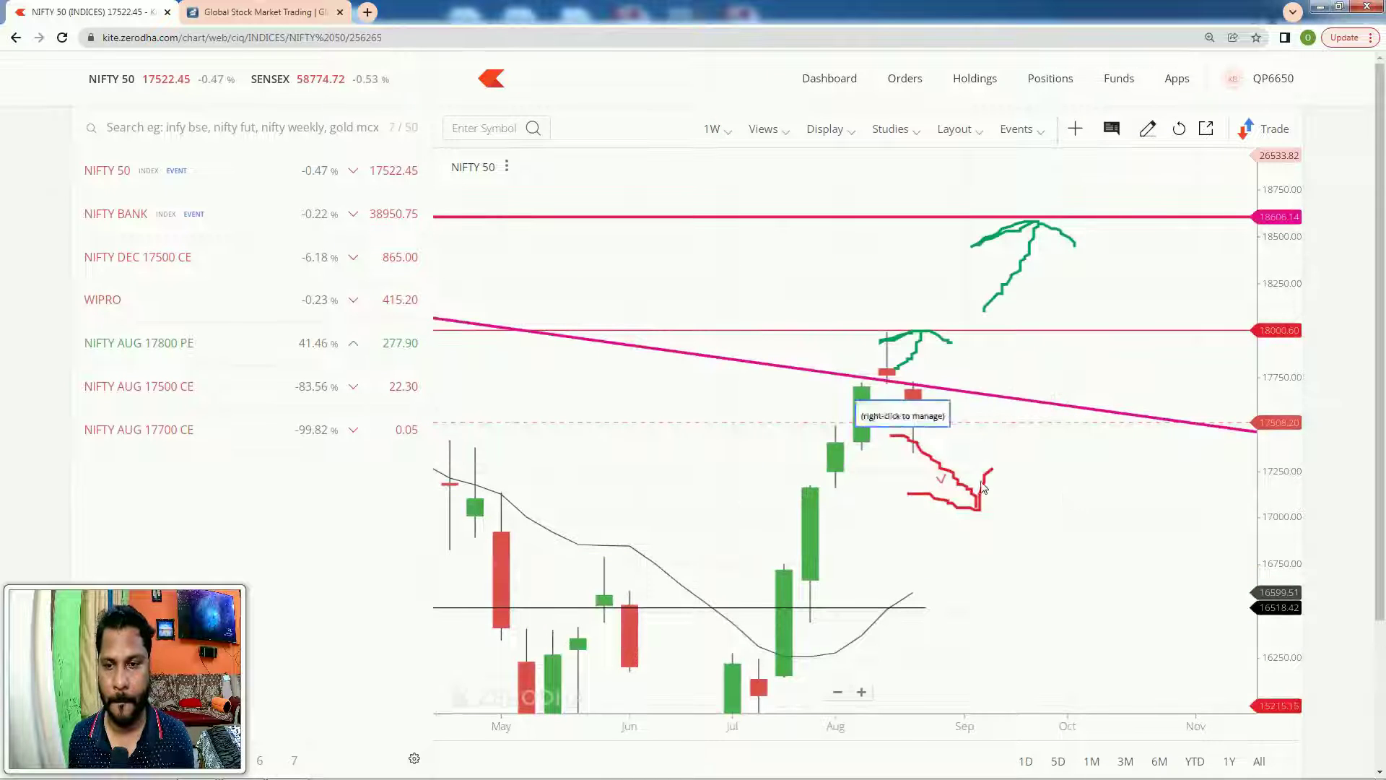
key("ctrl+z")
key("ctrl+z")
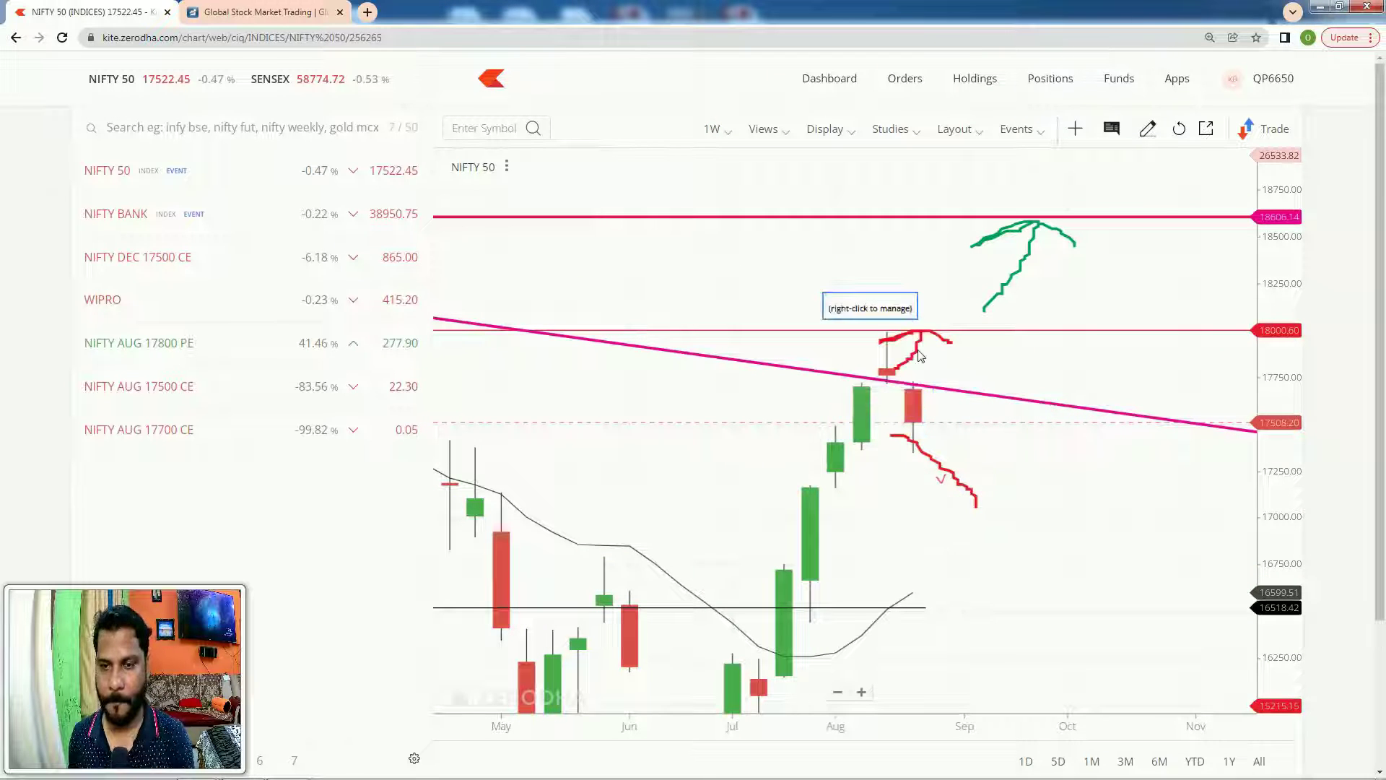
key("ctrl+z")
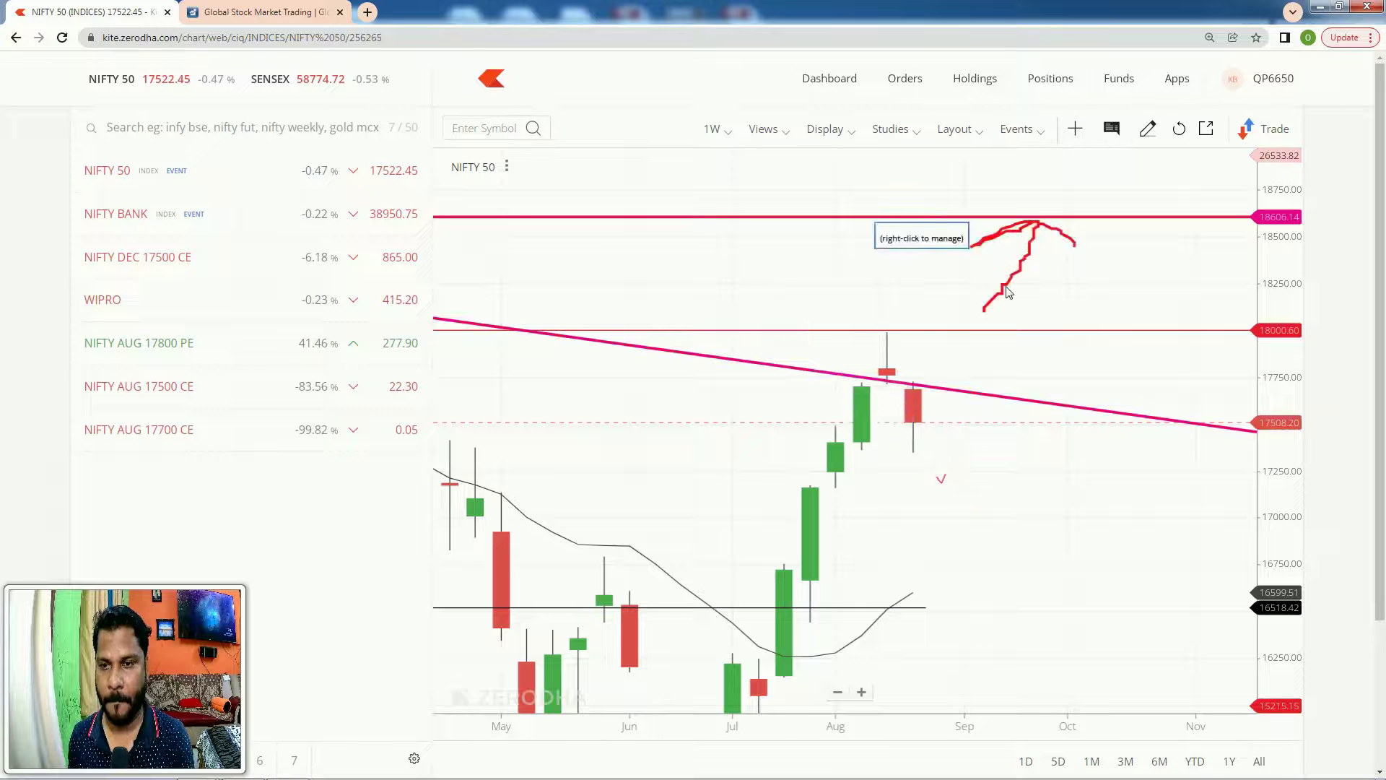
key("ctrl+z")
key("ctrl+z")
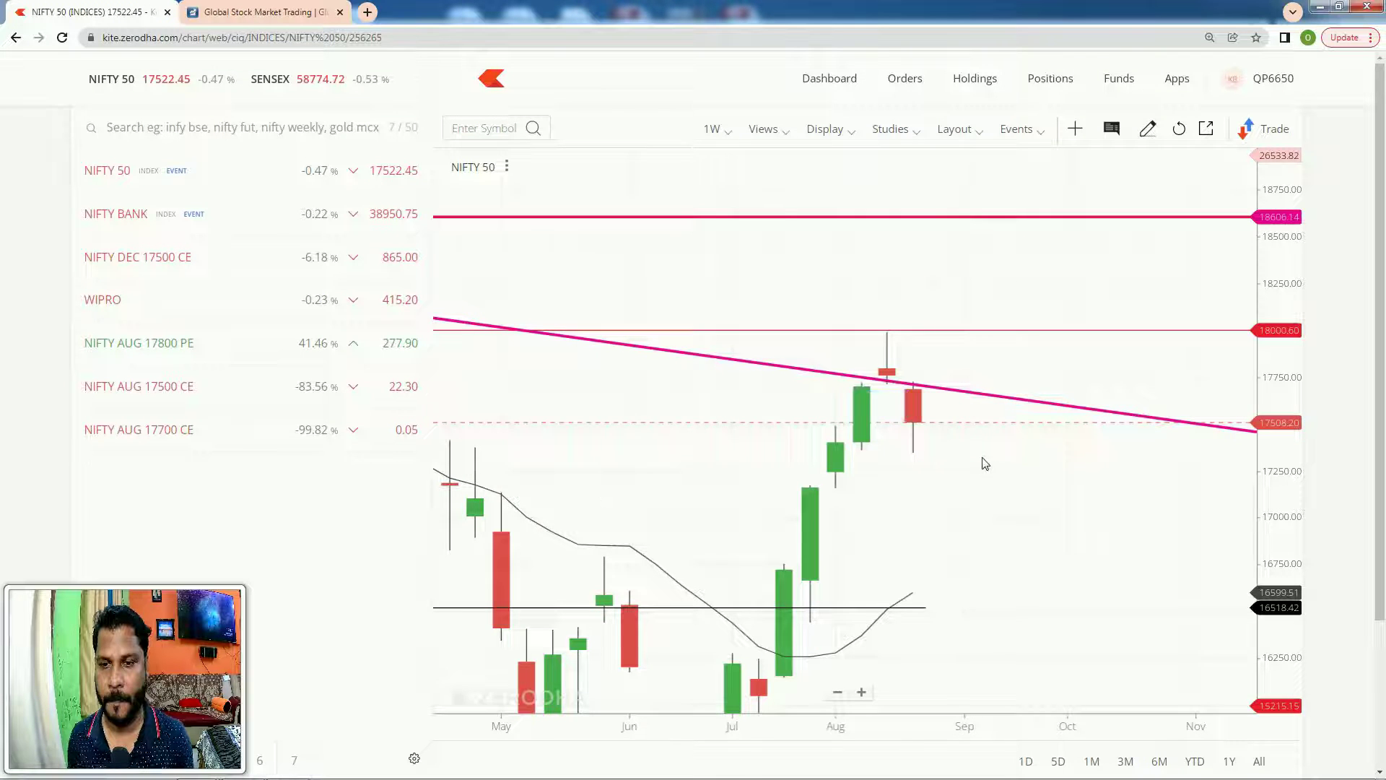
Doodle two green upward arrows beside the latest weekly candle, one toward the 18000 line and one up to the 18606 line
scroll(982, 464, "down", 4)
scroll(1050, 462, "down", 5)
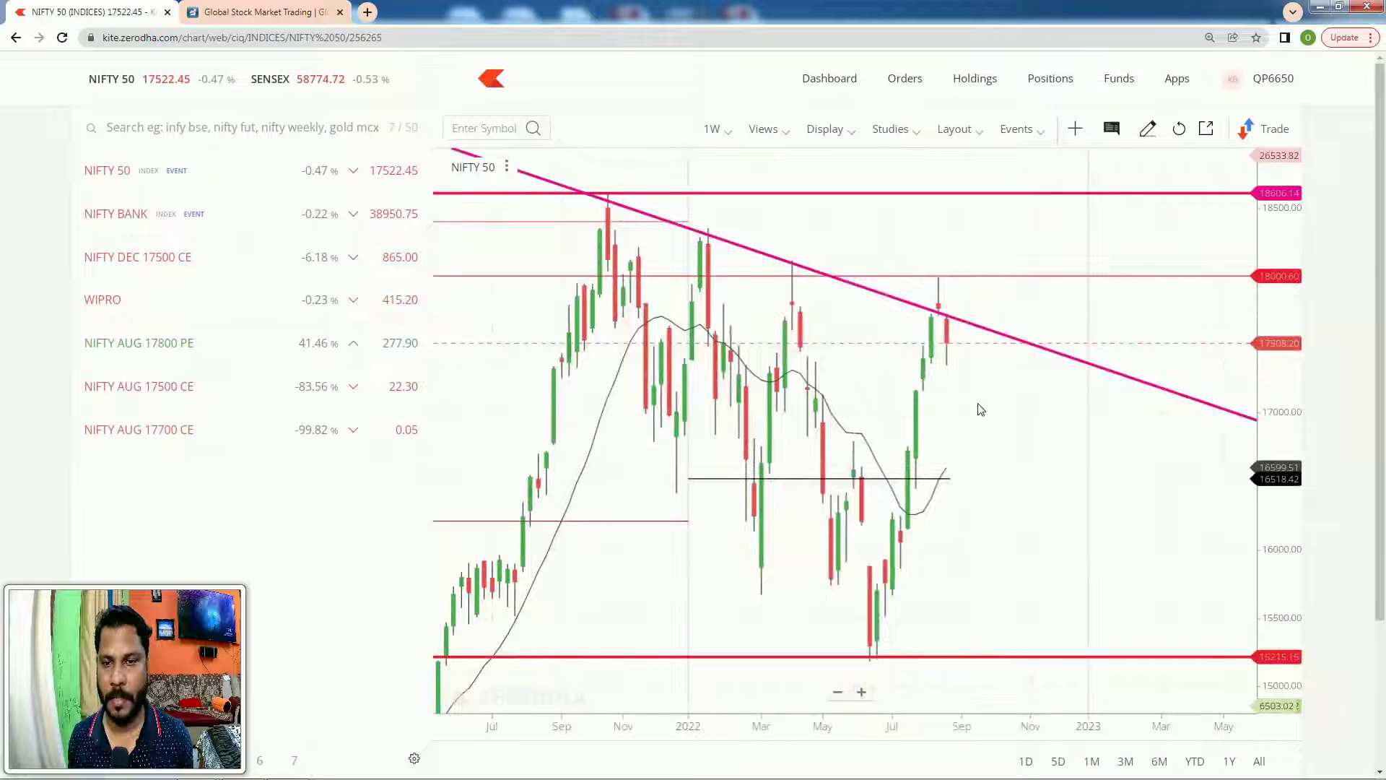
scroll(987, 443, "up", 5)
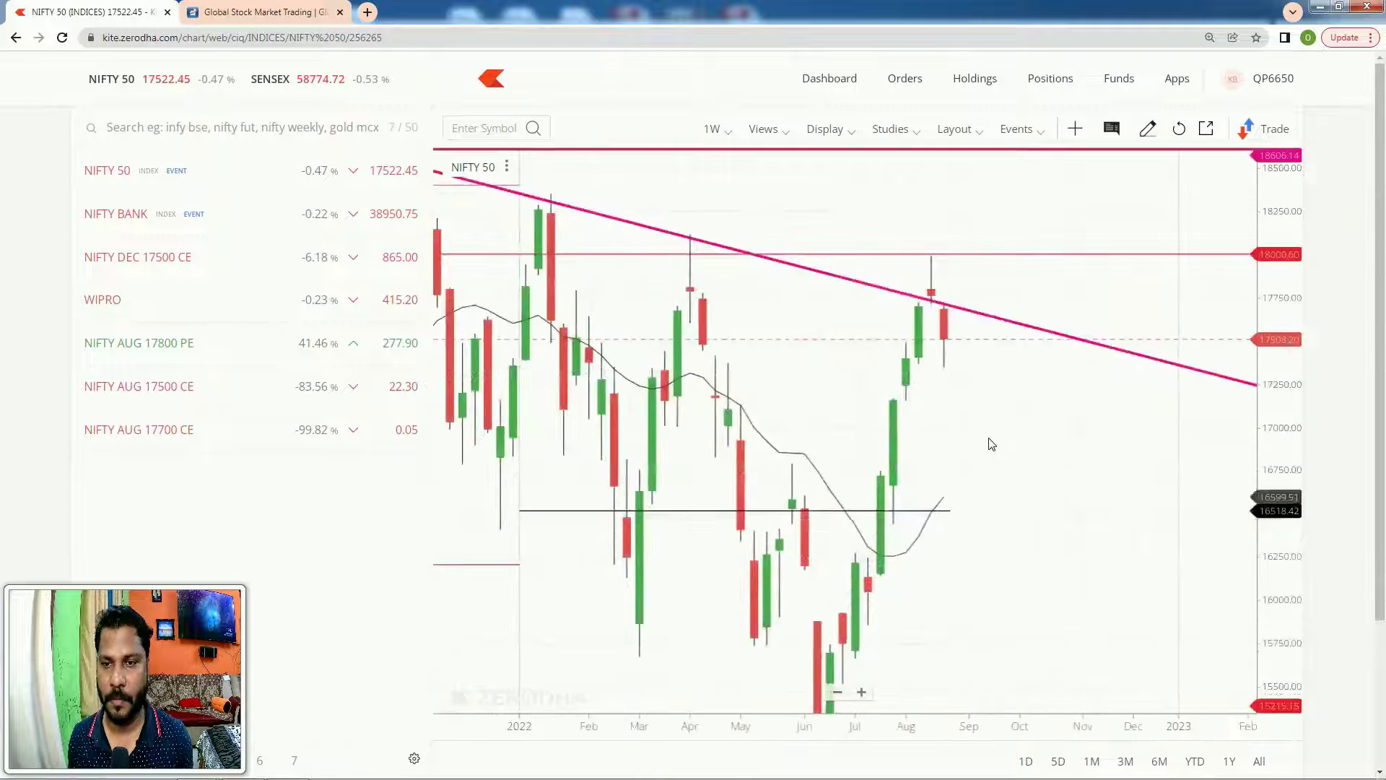
left_click_drag(997, 417, 983, 522)
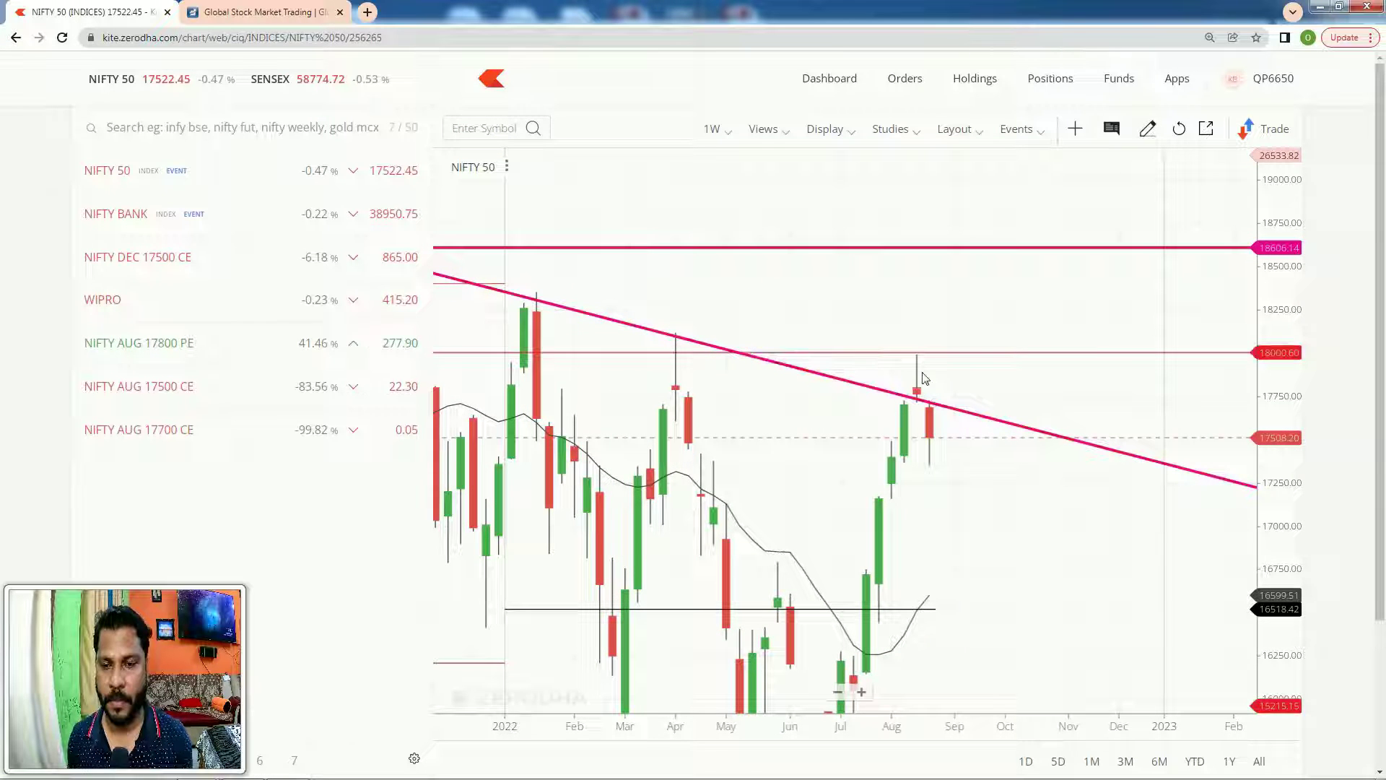
left_click_drag(990, 524, 999, 427)
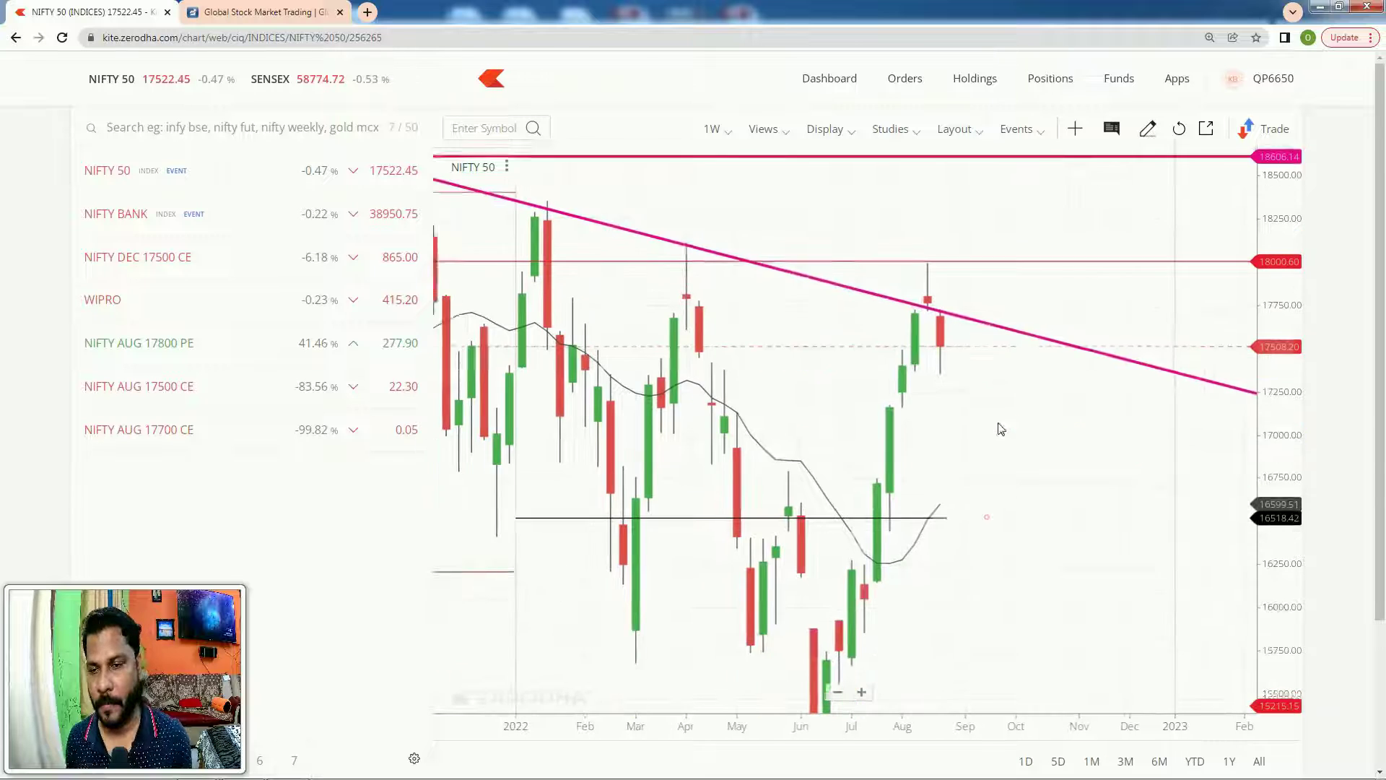
scroll(1002, 426, "down", 5)
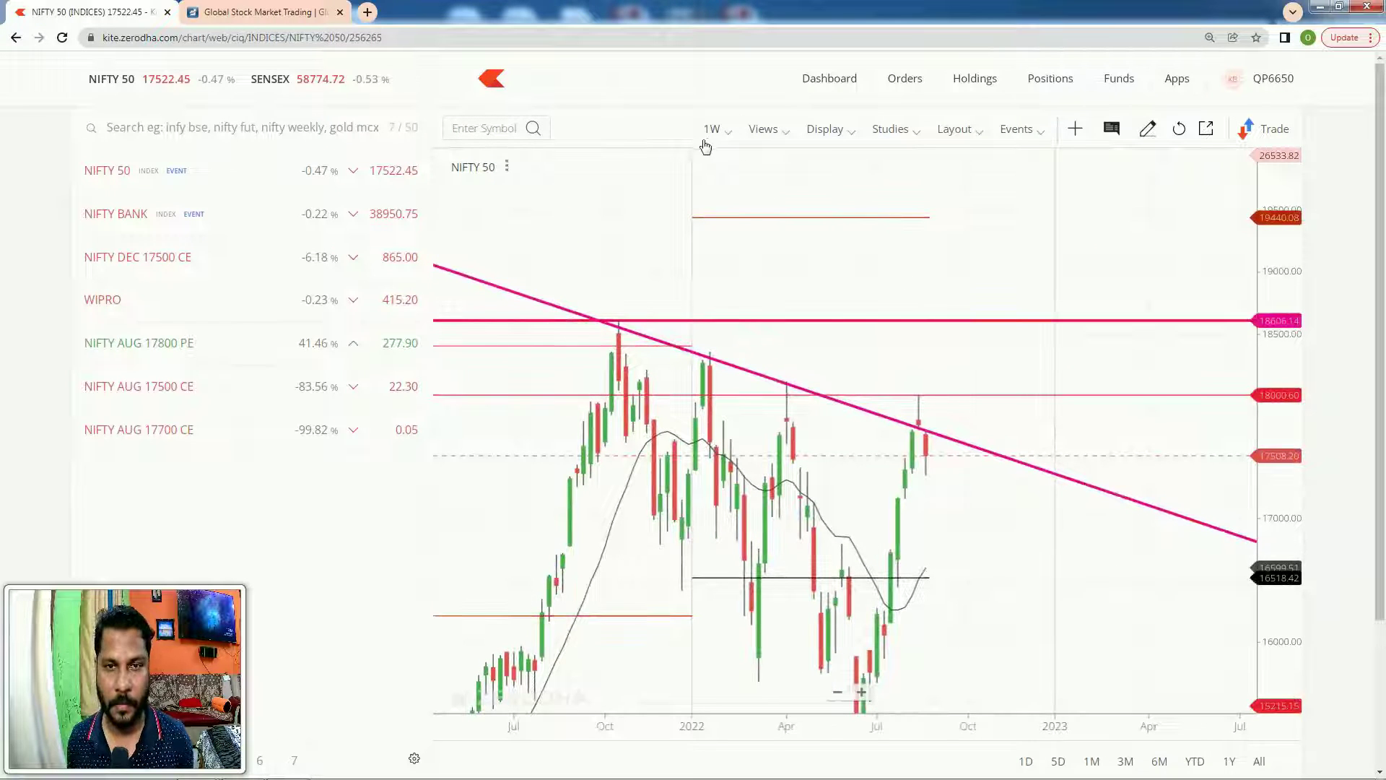
left_click(1147, 128)
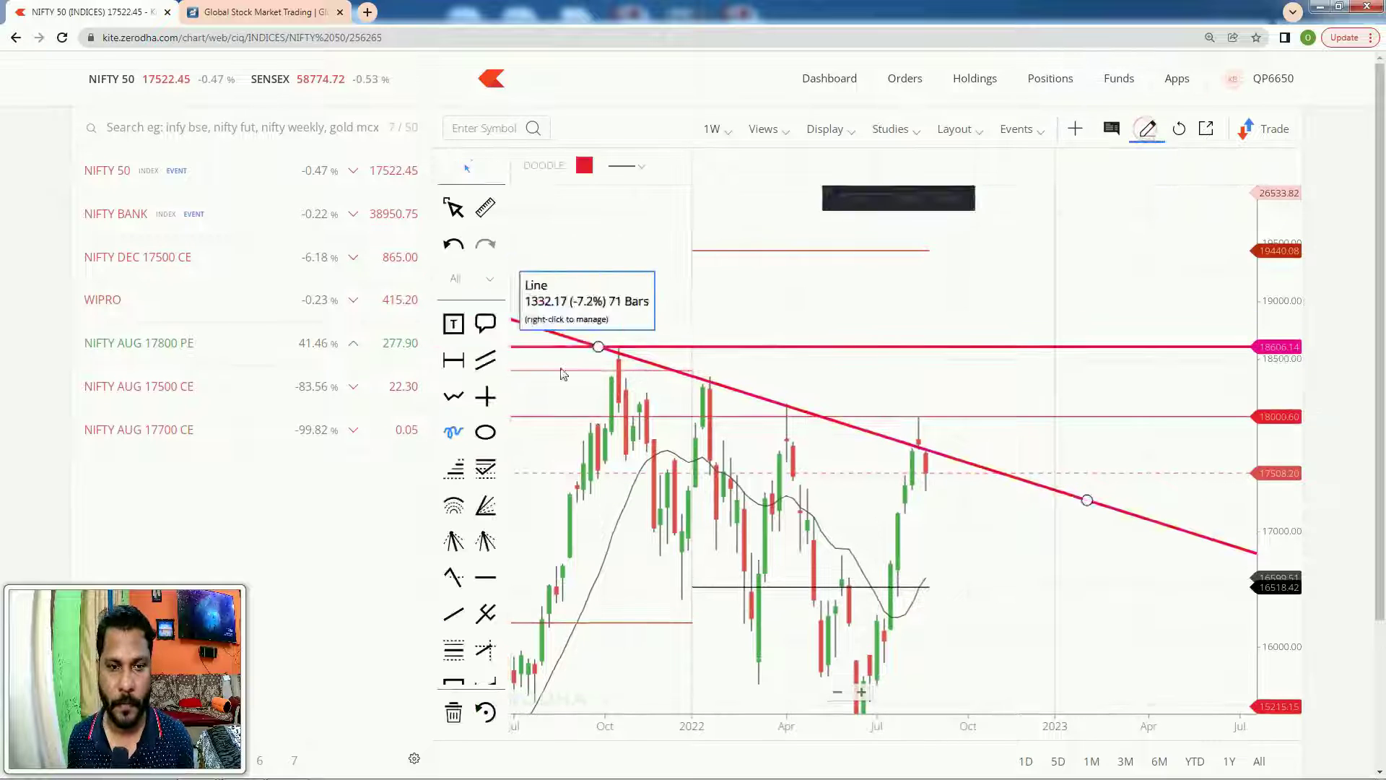
left_click(584, 165)
left_click(695, 235)
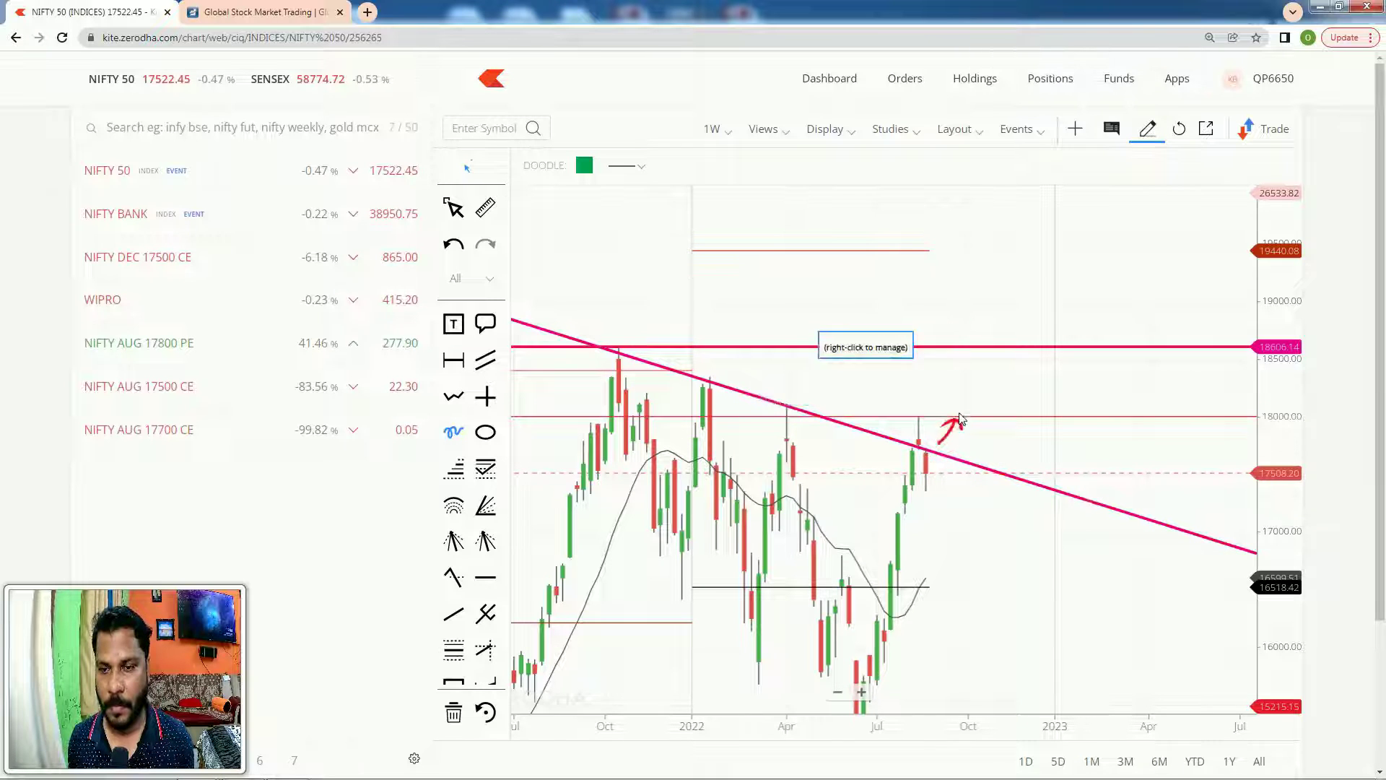
mouse_move(959, 414)
left_mouse_down()
mouse_move(980, 353)
mouse_move(989, 374)
left_mouse_up()
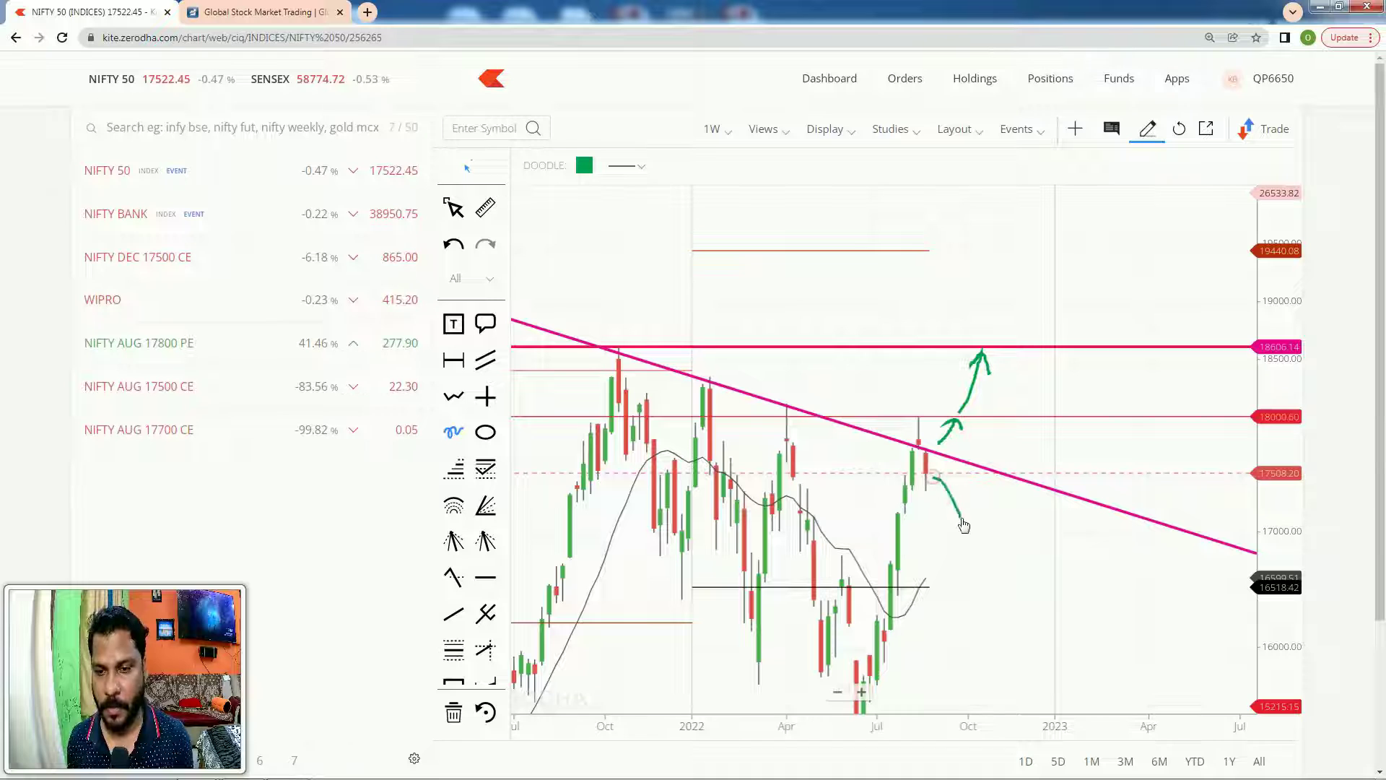
Change the doodle colour to red, sketch a downward arrow beside the latest weekly candle, and leave drawing mode
left_click(585, 165)
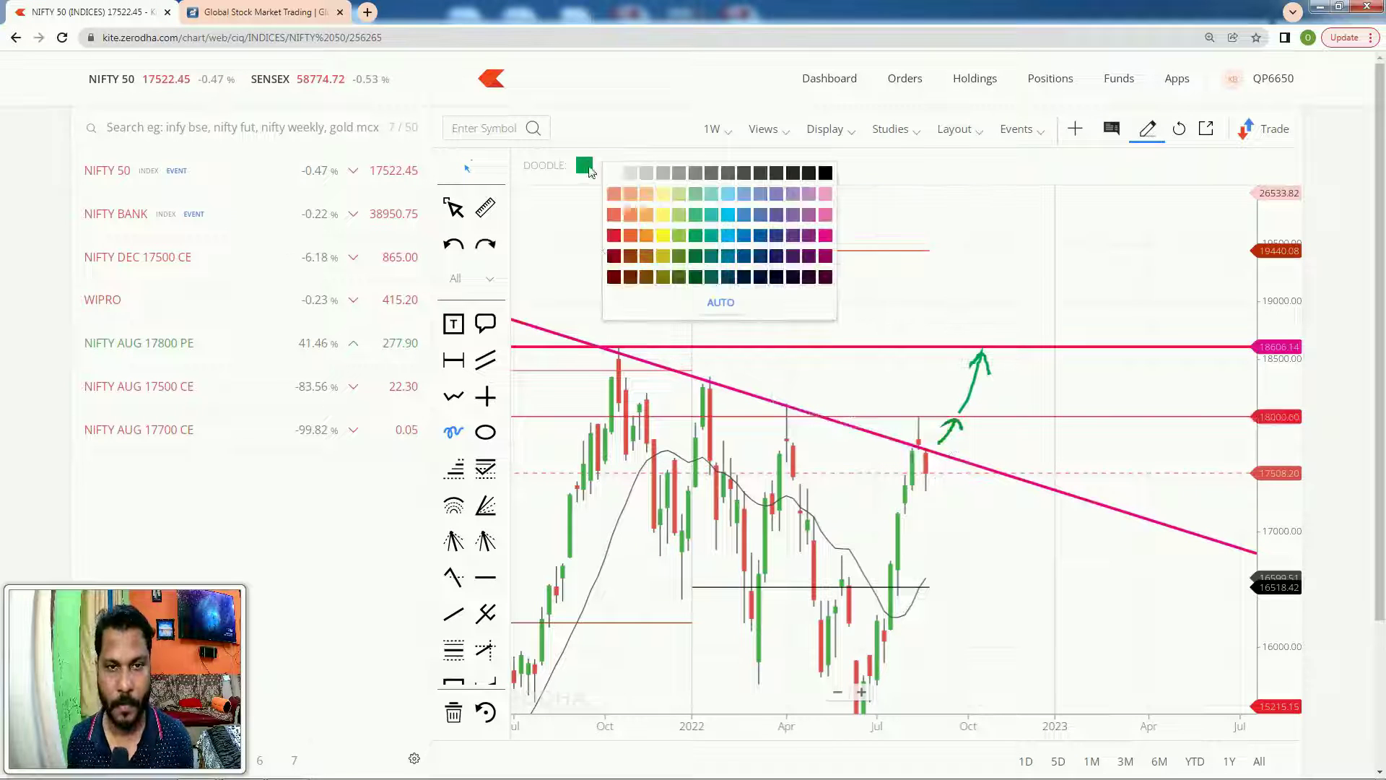
left_click(617, 234)
mouse_move(943, 479)
left_mouse_down()
mouse_move(962, 527)
mouse_move(975, 503)
left_mouse_up()
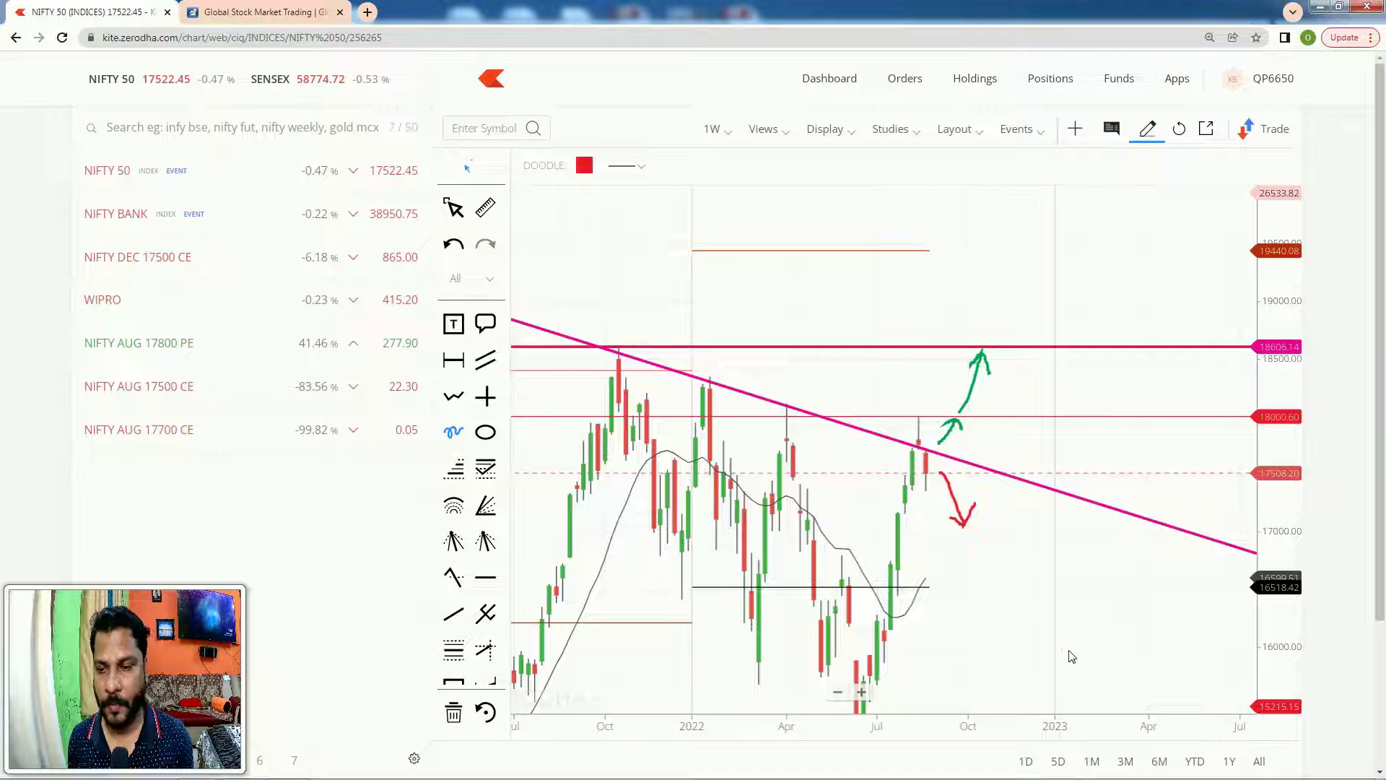
left_click_drag(1069, 651, 1068, 495)
key("ctrl+z")
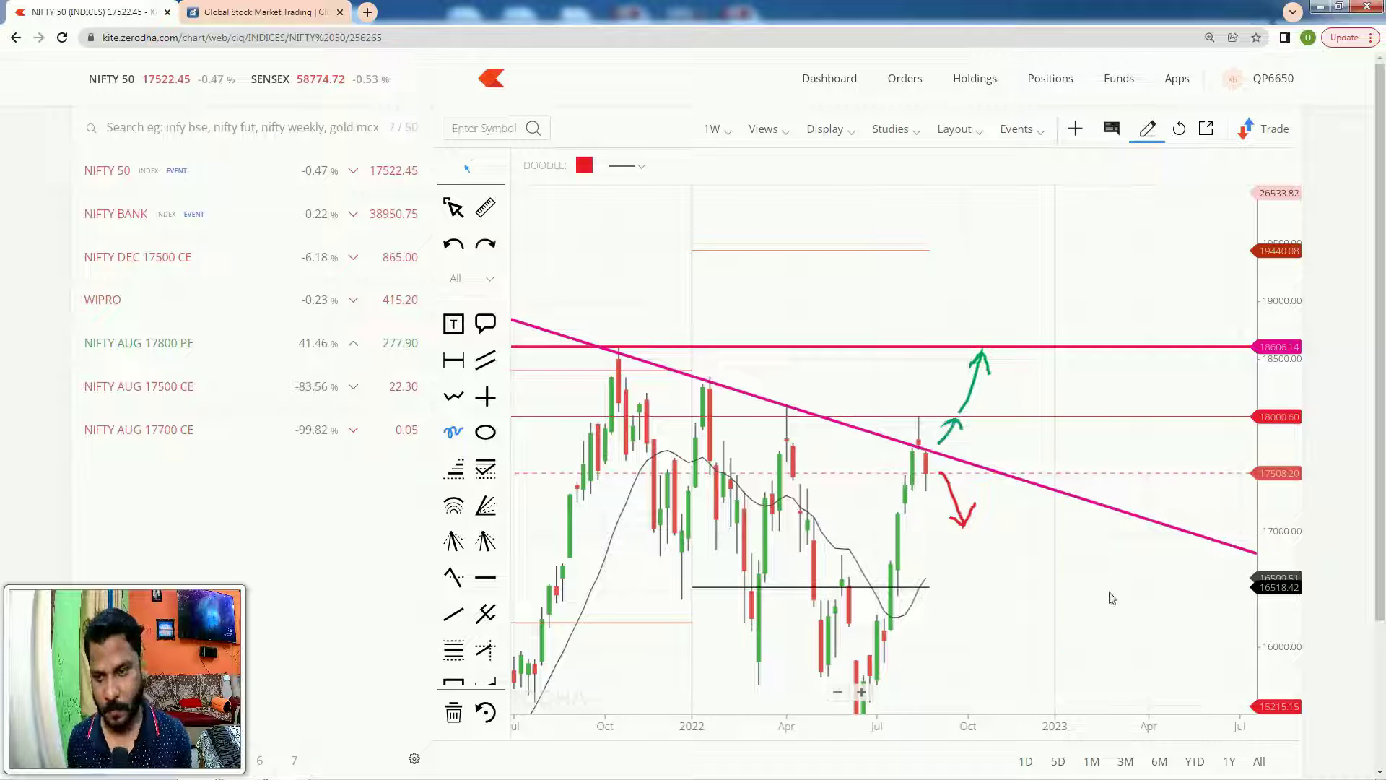
left_click(1147, 129)
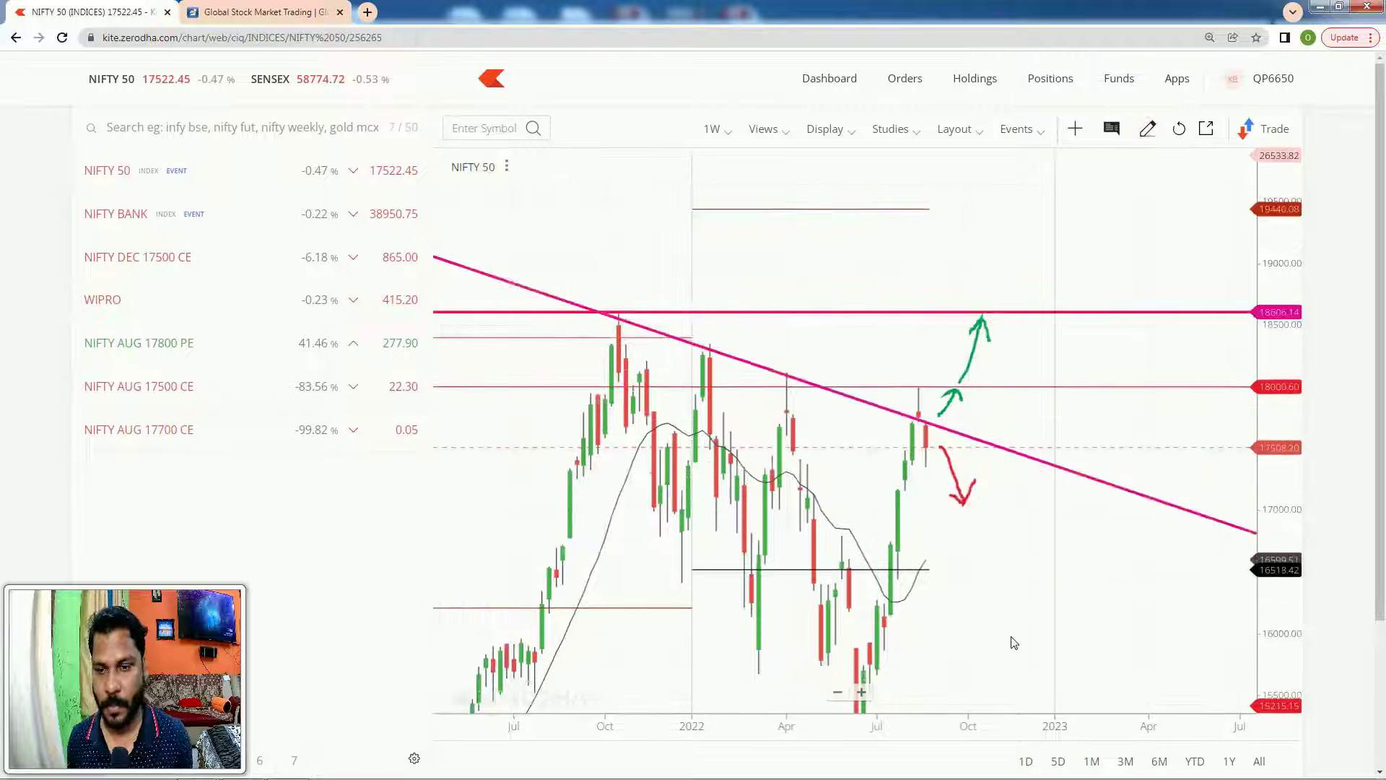
Place a red horizontal line at about 16516, along the black 2022 pivot level on the weekly chart, and leave drawing mode
left_click_drag(1008, 640, 1064, 411)
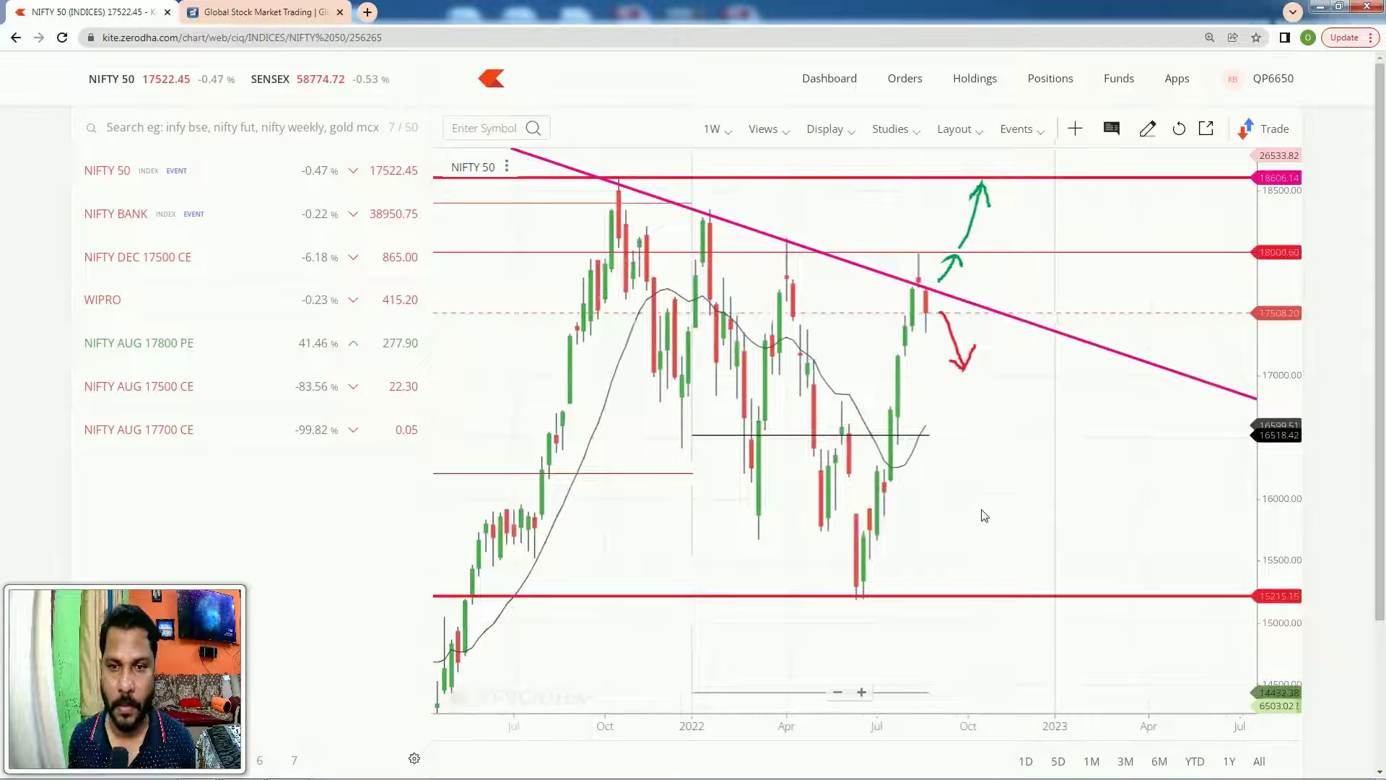
left_click_drag(981, 513, 965, 631)
left_click(1154, 138)
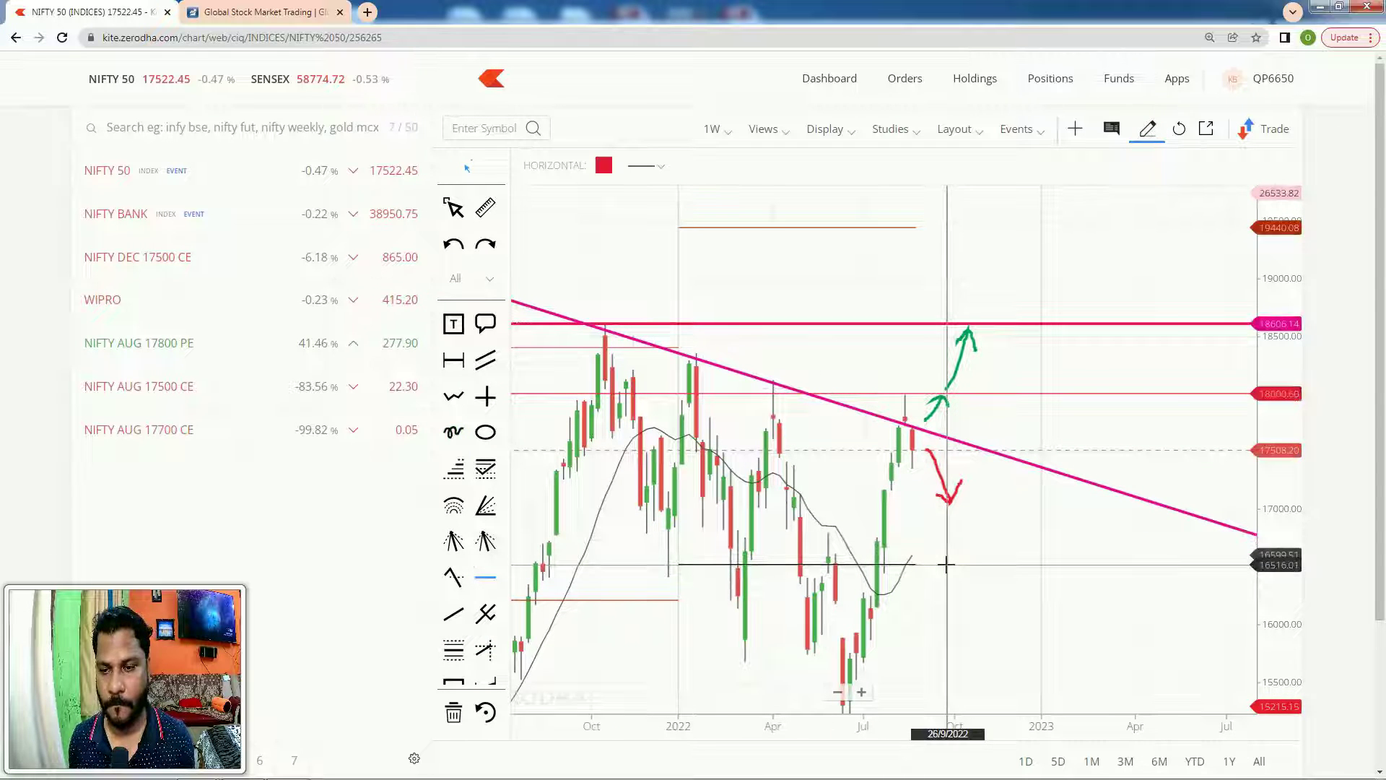
left_click(947, 564)
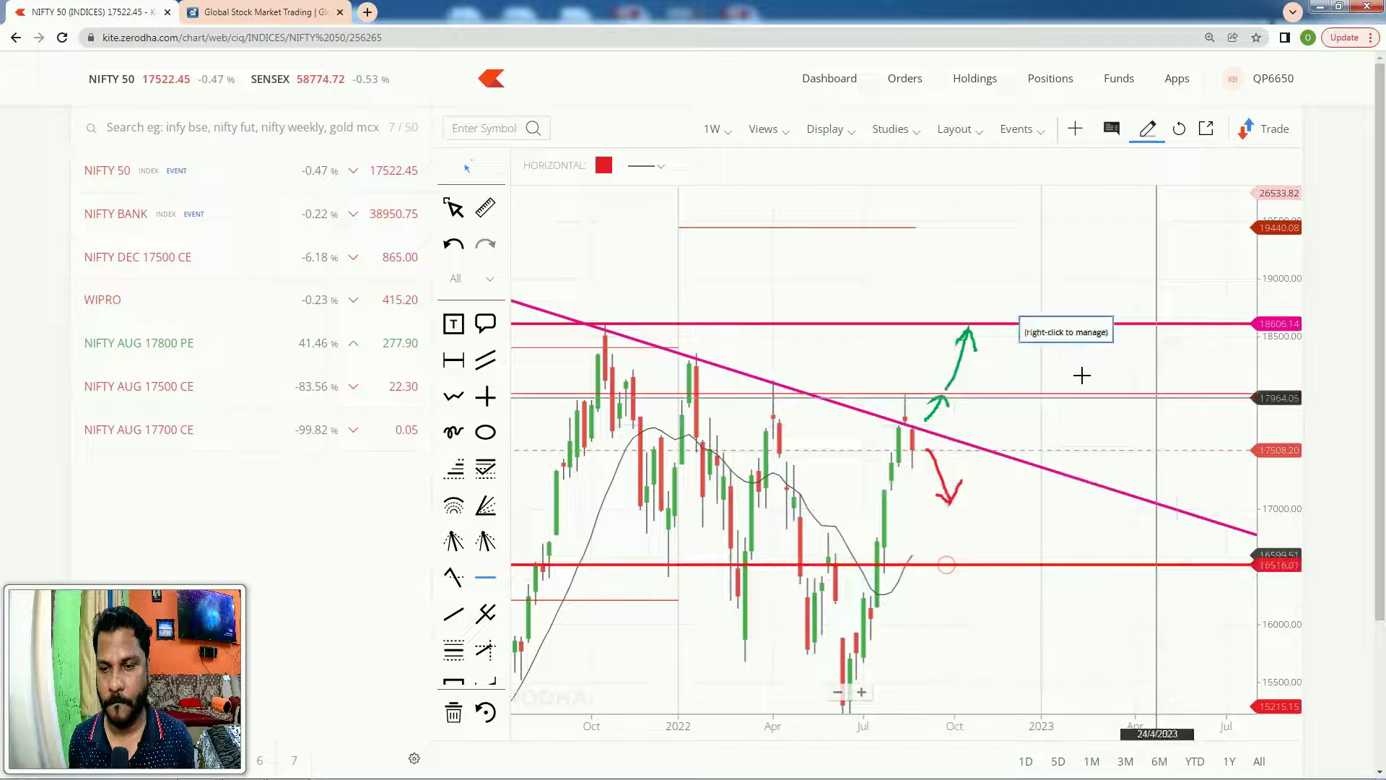
left_click(1148, 135)
mouse_move(1049, 595)
left_mouse_down()
mouse_move(1040, 476)
mouse_move(1043, 531)
left_mouse_up()
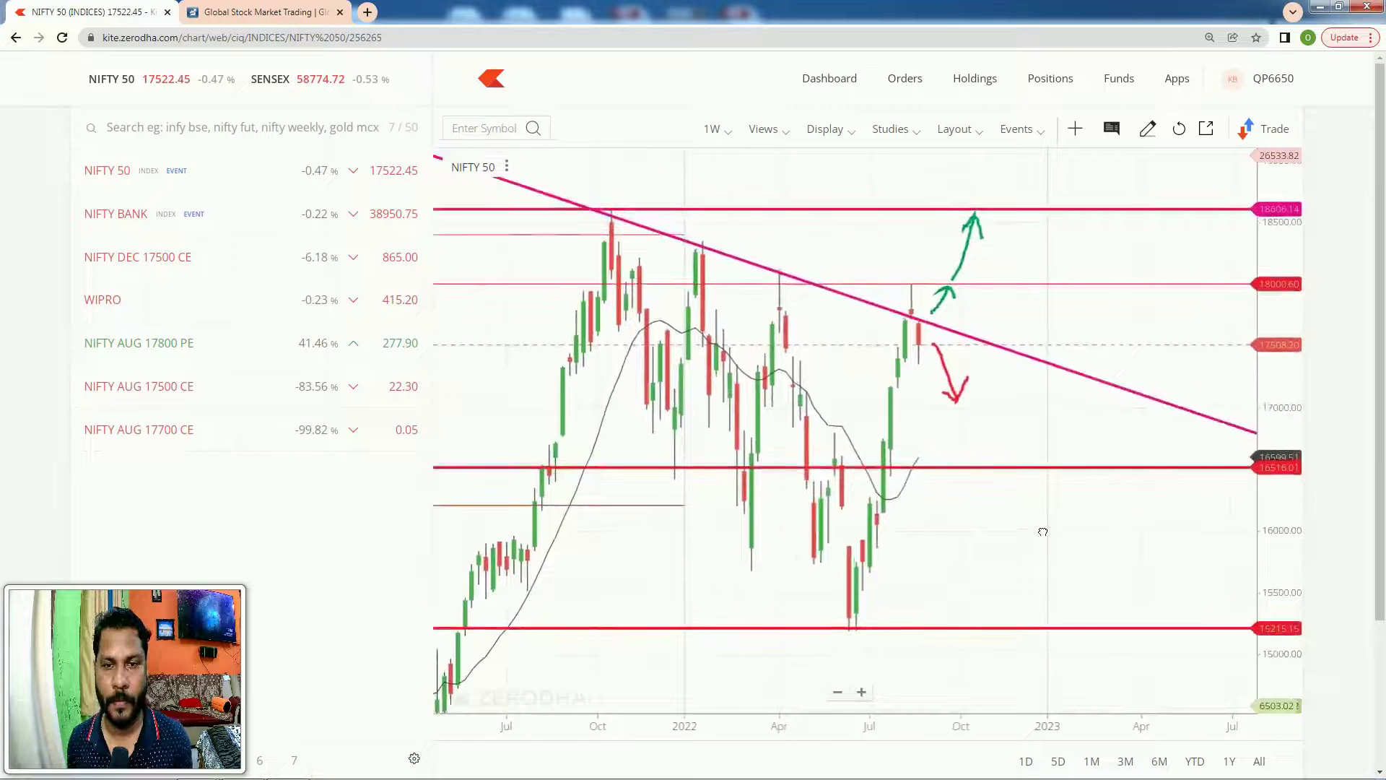
Switch the chart to the daily timeframe and delete the doodled red and green arrows beside the latest candles
left_click(712, 129)
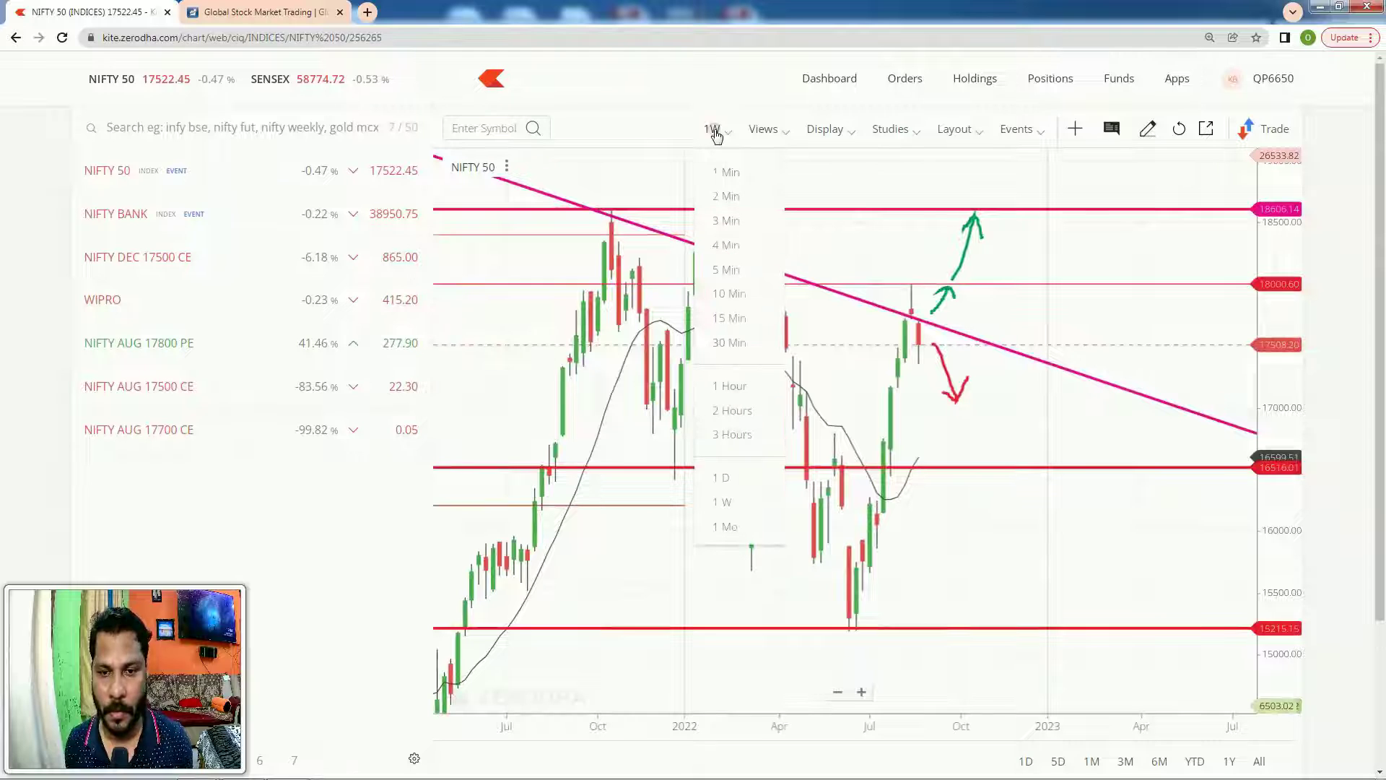
left_click(750, 484)
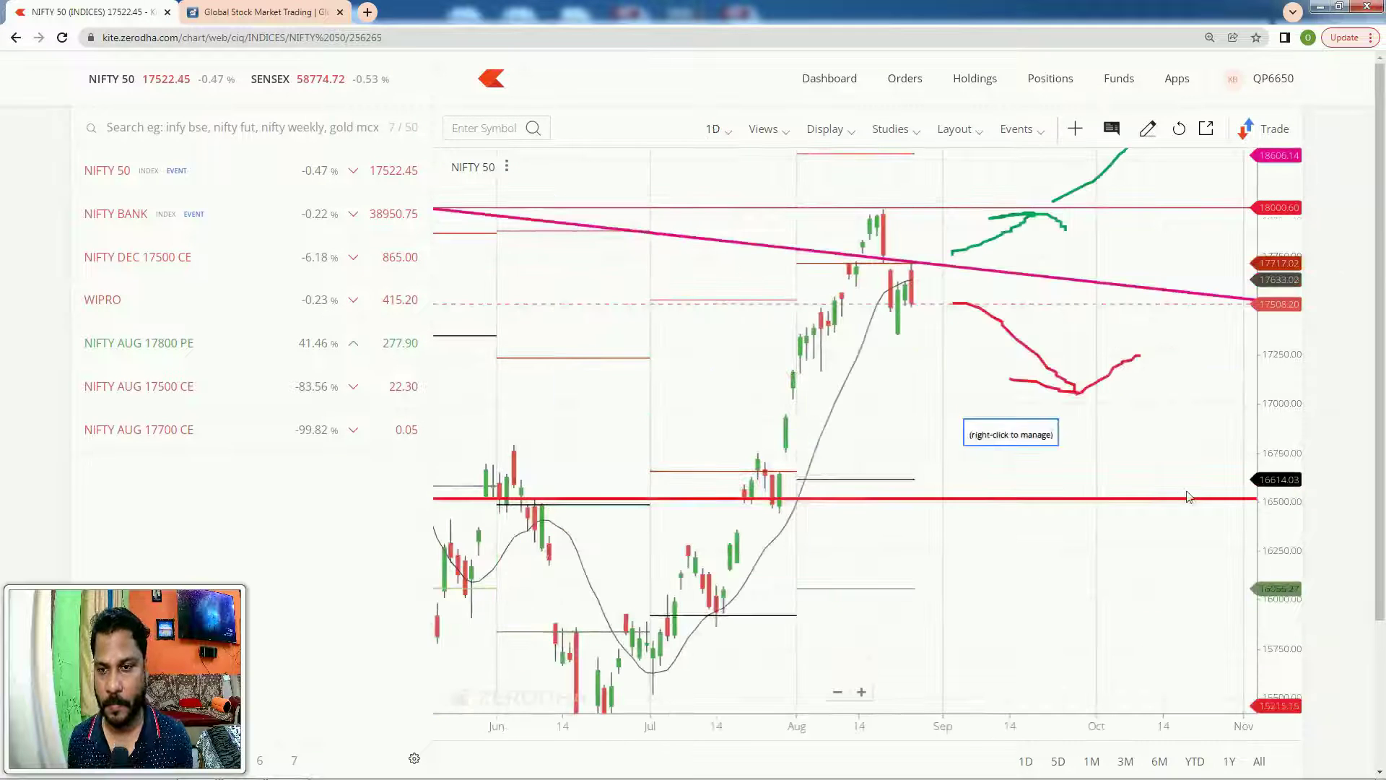
key("Delete")
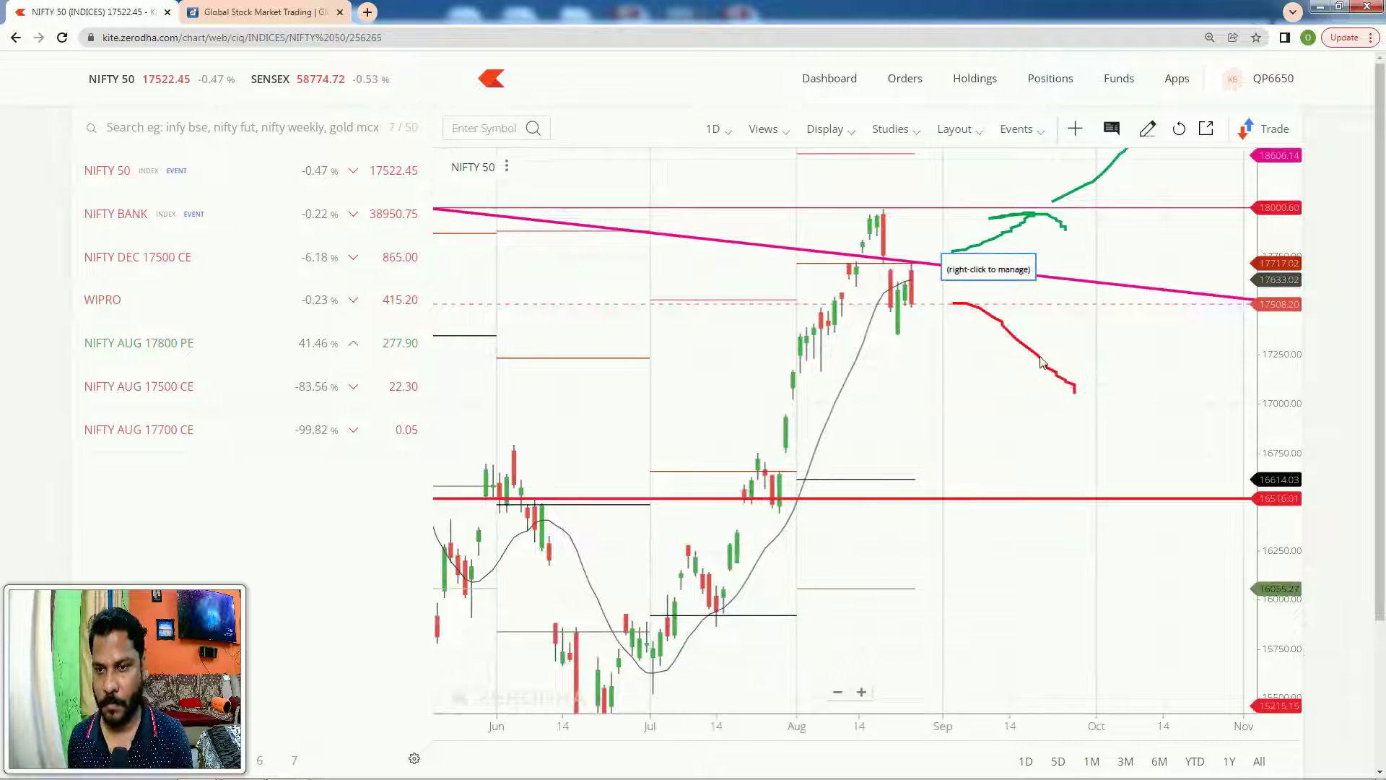
key("Delete")
key("Delete")
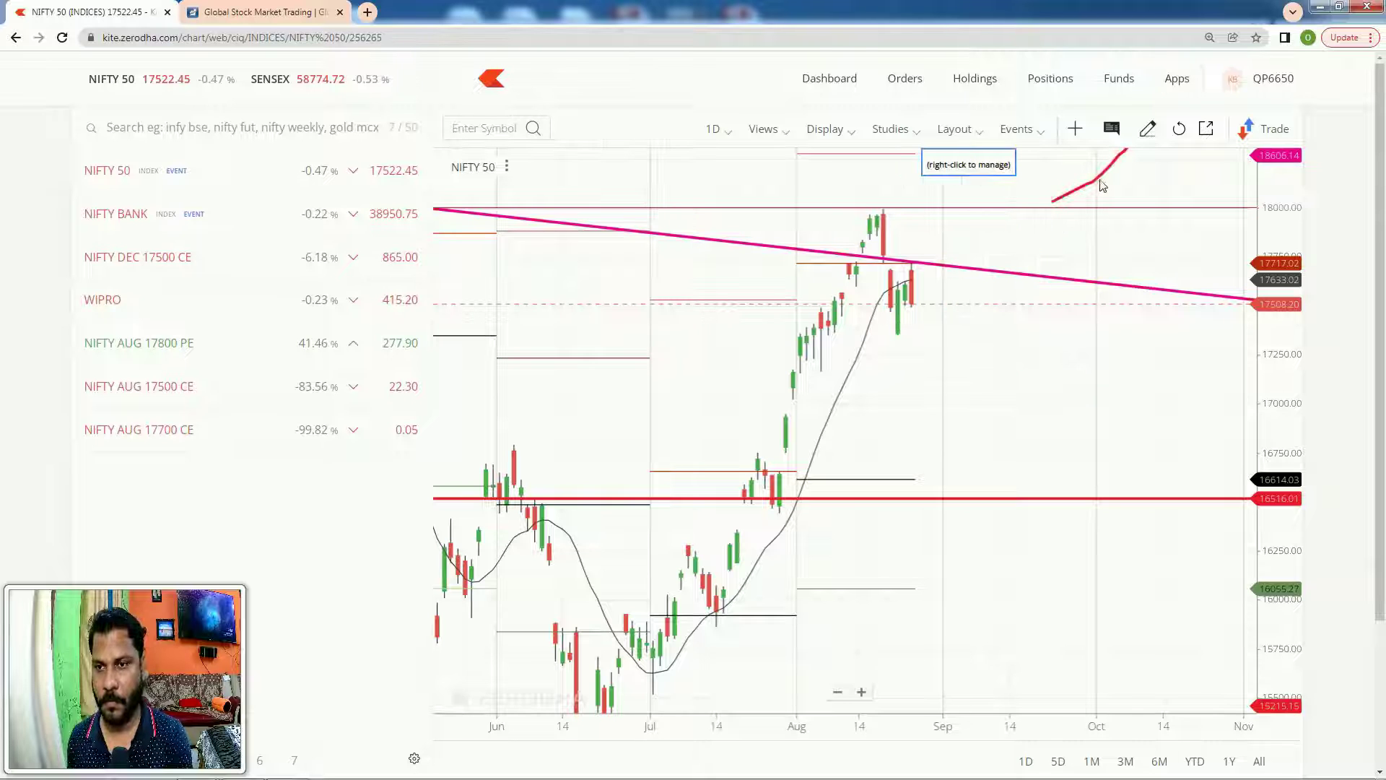
key("Delete")
Place a red horizontal line at about 17347 on the late-August daily low, and lower the 18000 line to about 17996
left_click_drag(703, 272, 657, 387)
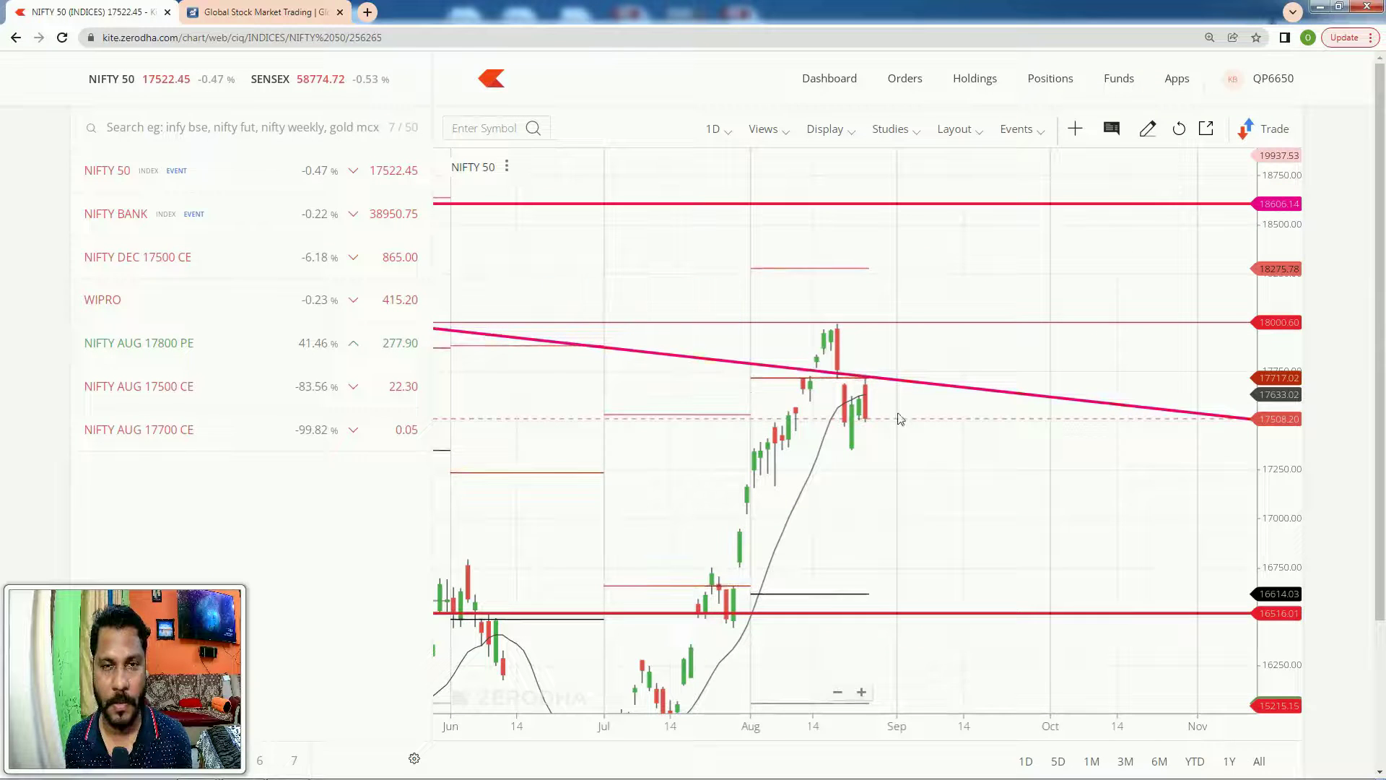
left_click(1150, 134)
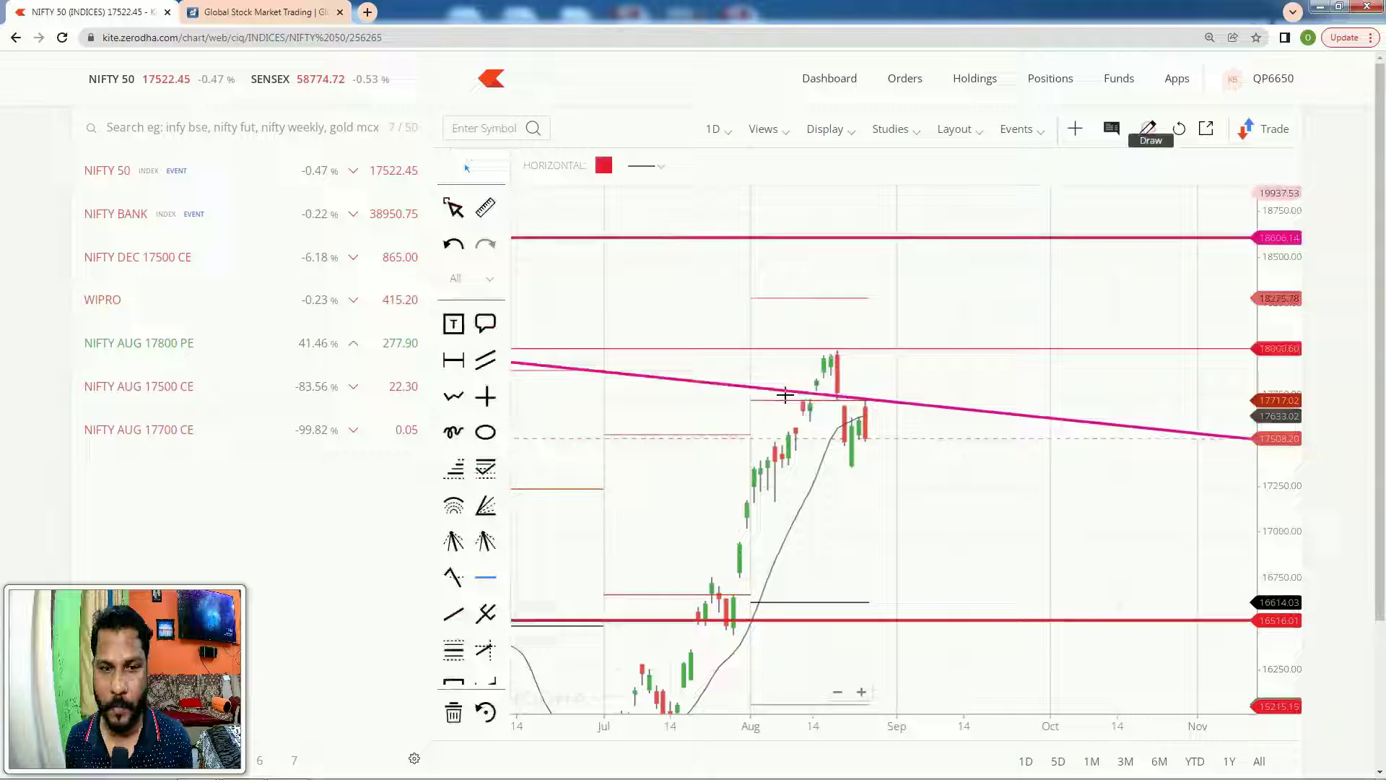
left_click(893, 468)
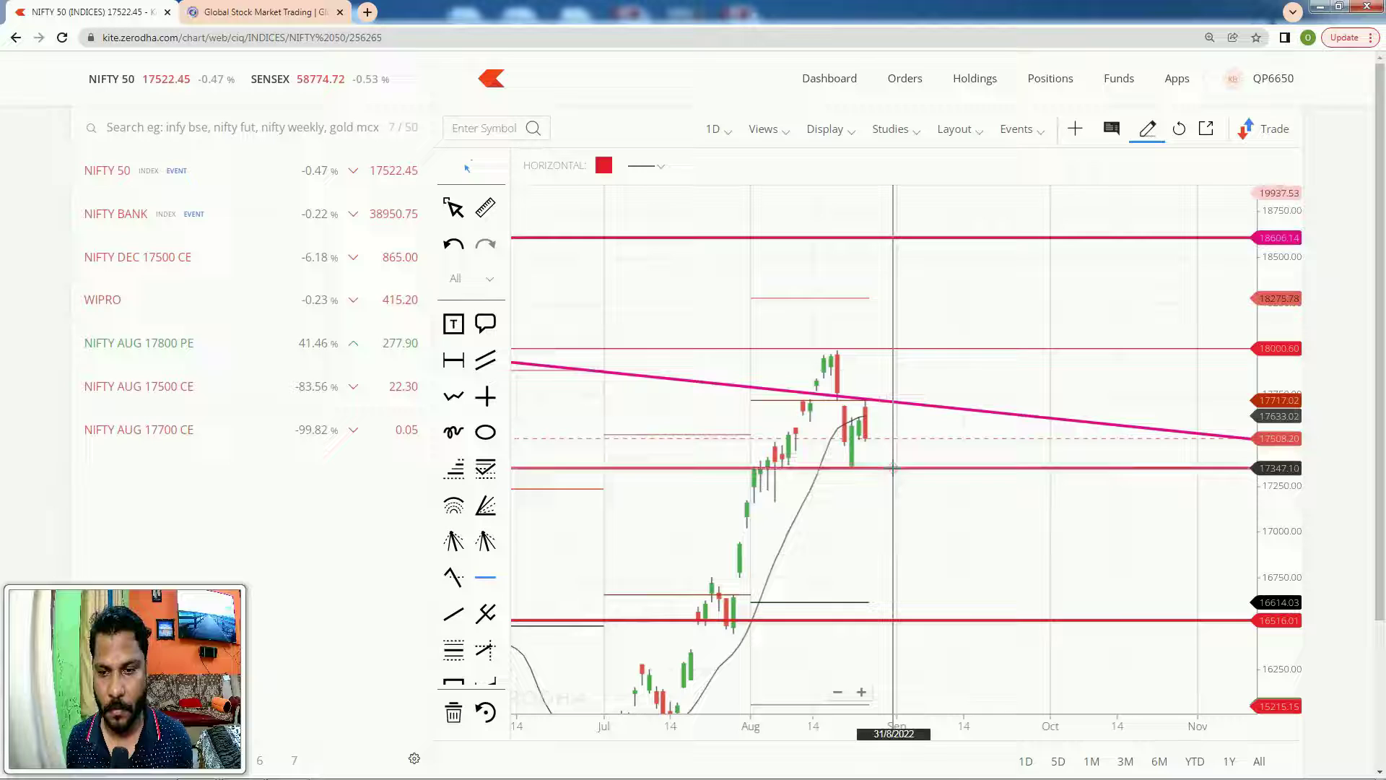
left_click(1148, 130)
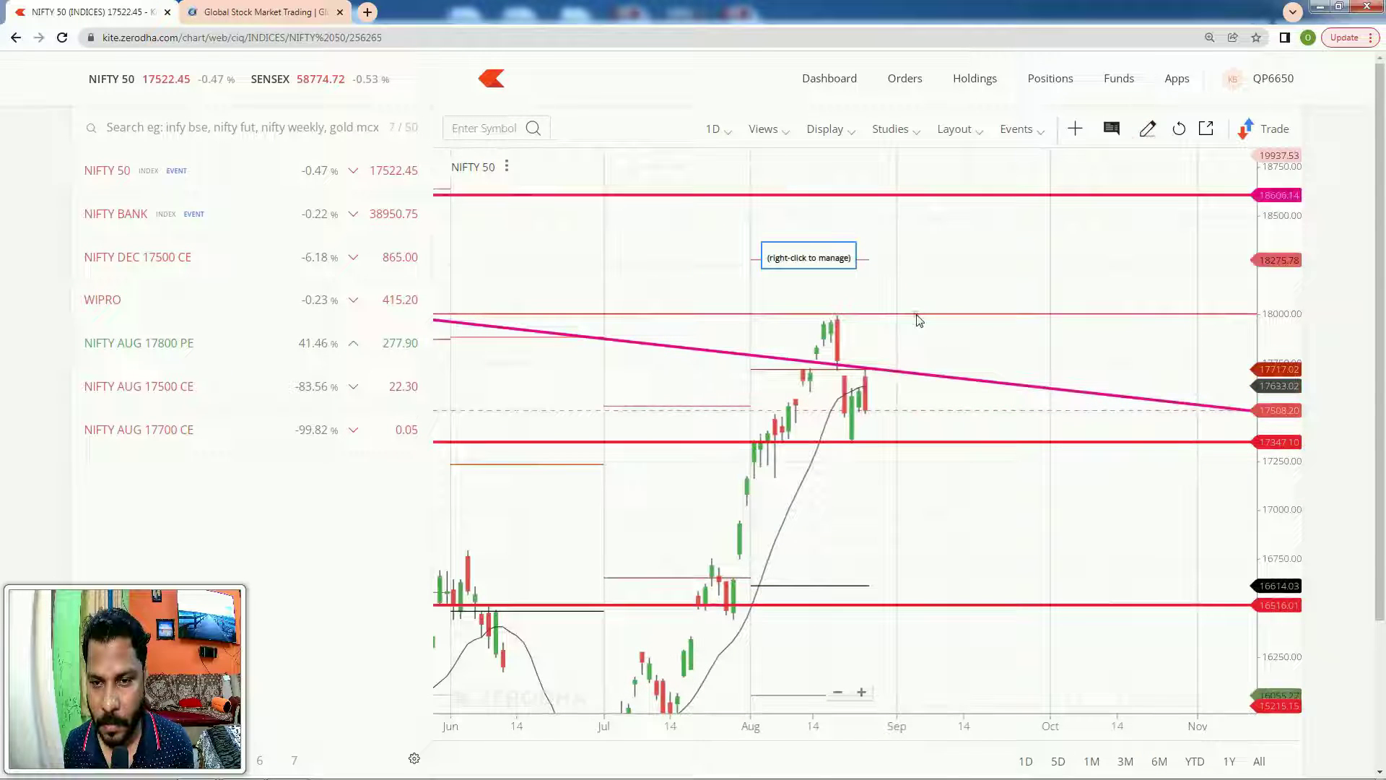
left_click_drag(918, 320, 917, 322)
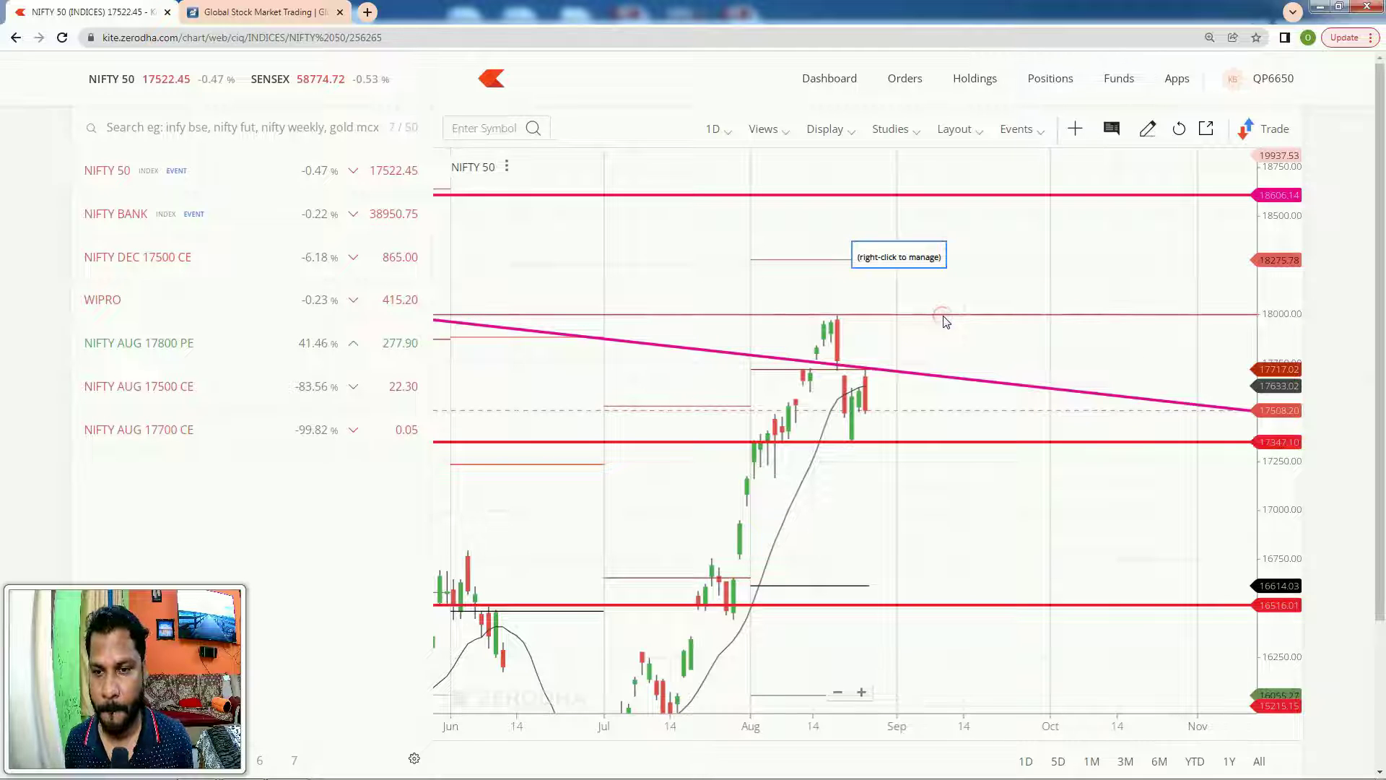
scroll(965, 528, "up", 3)
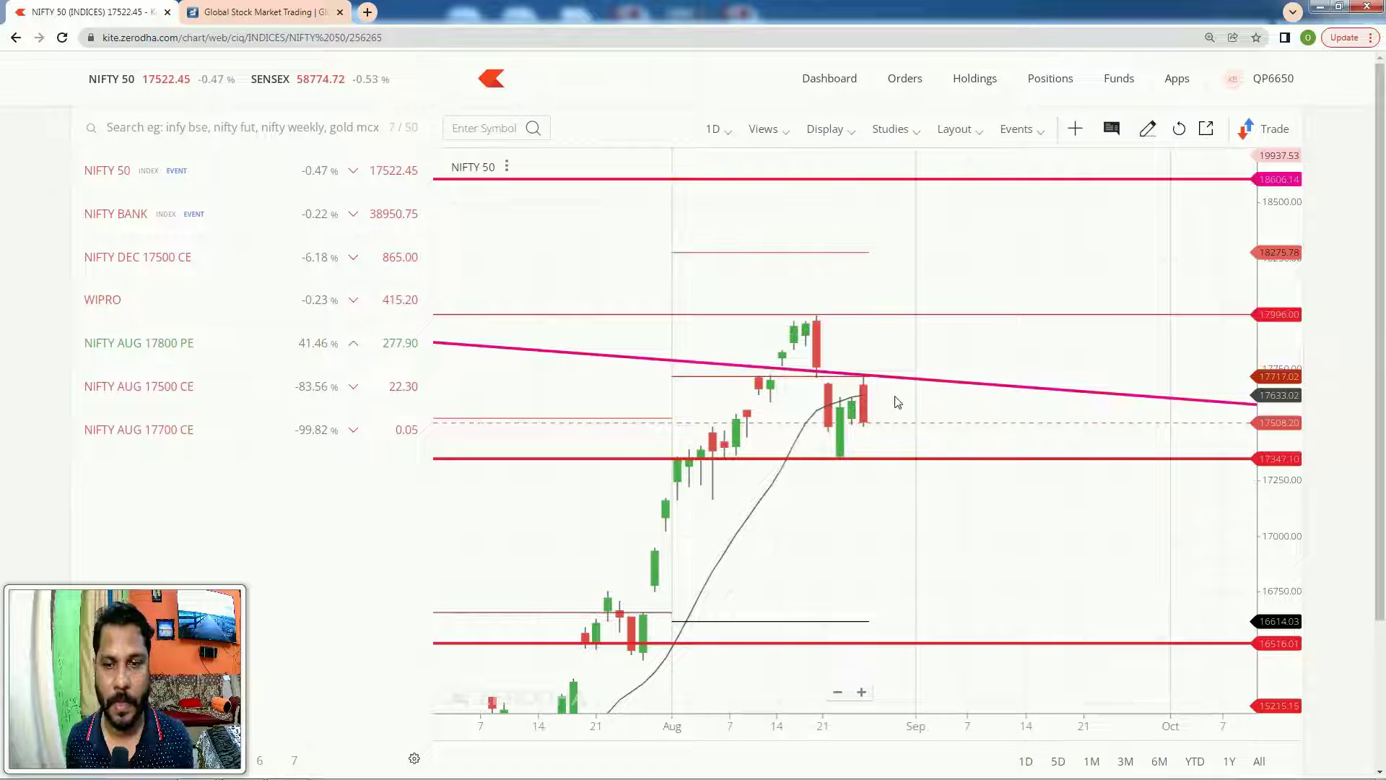
Switch the chart to the 30-minute timeframe and examine the August price swings around the descending magenta trend line
left_click(728, 136)
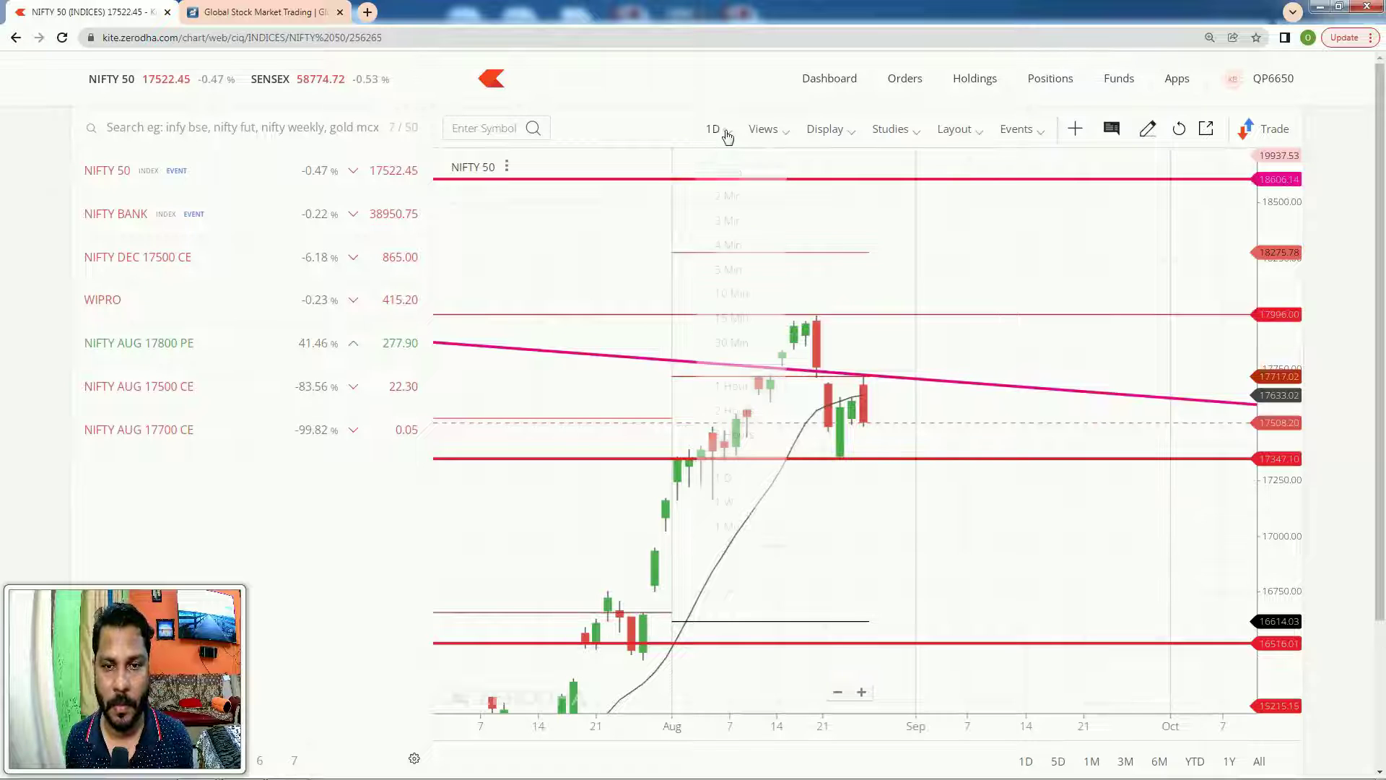
left_click(745, 345)
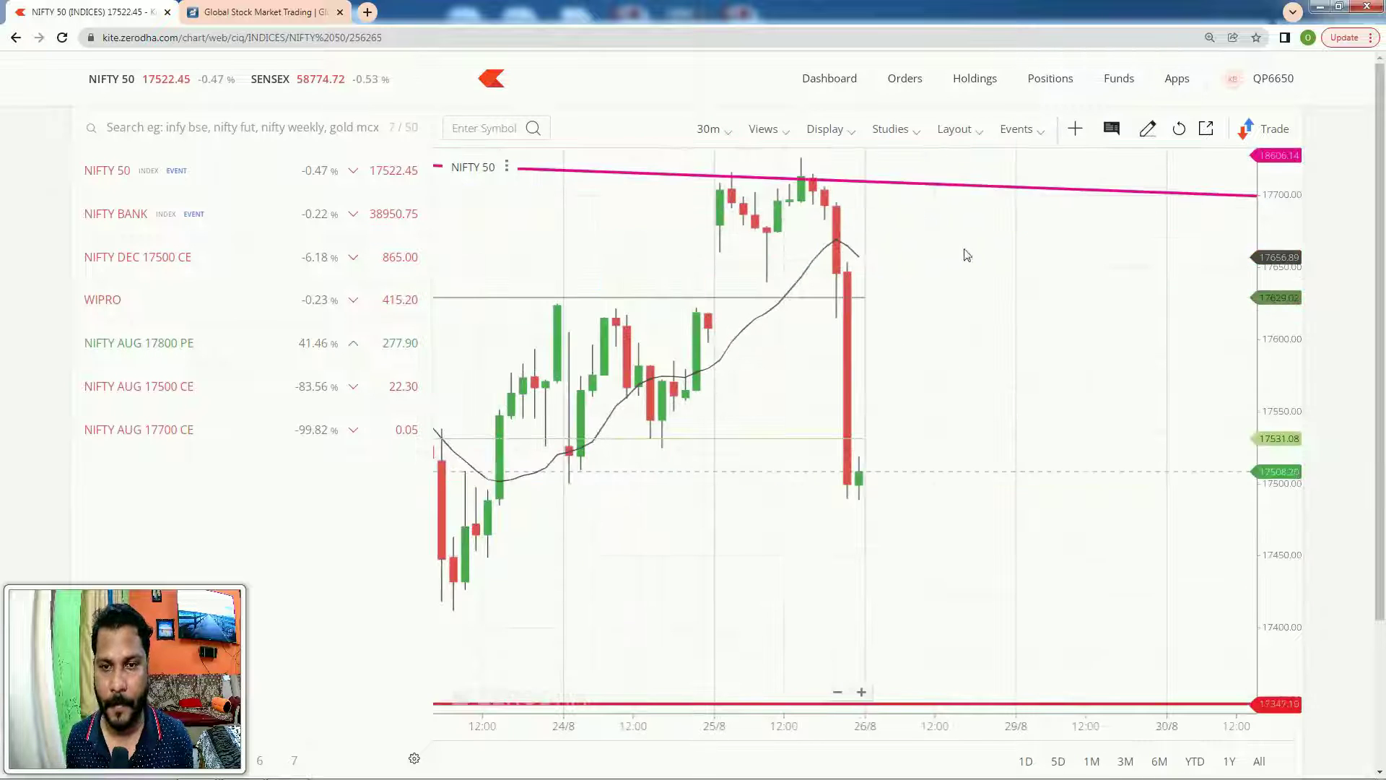
scroll(1017, 373, "down", 2)
scroll(1048, 378, "down", 3)
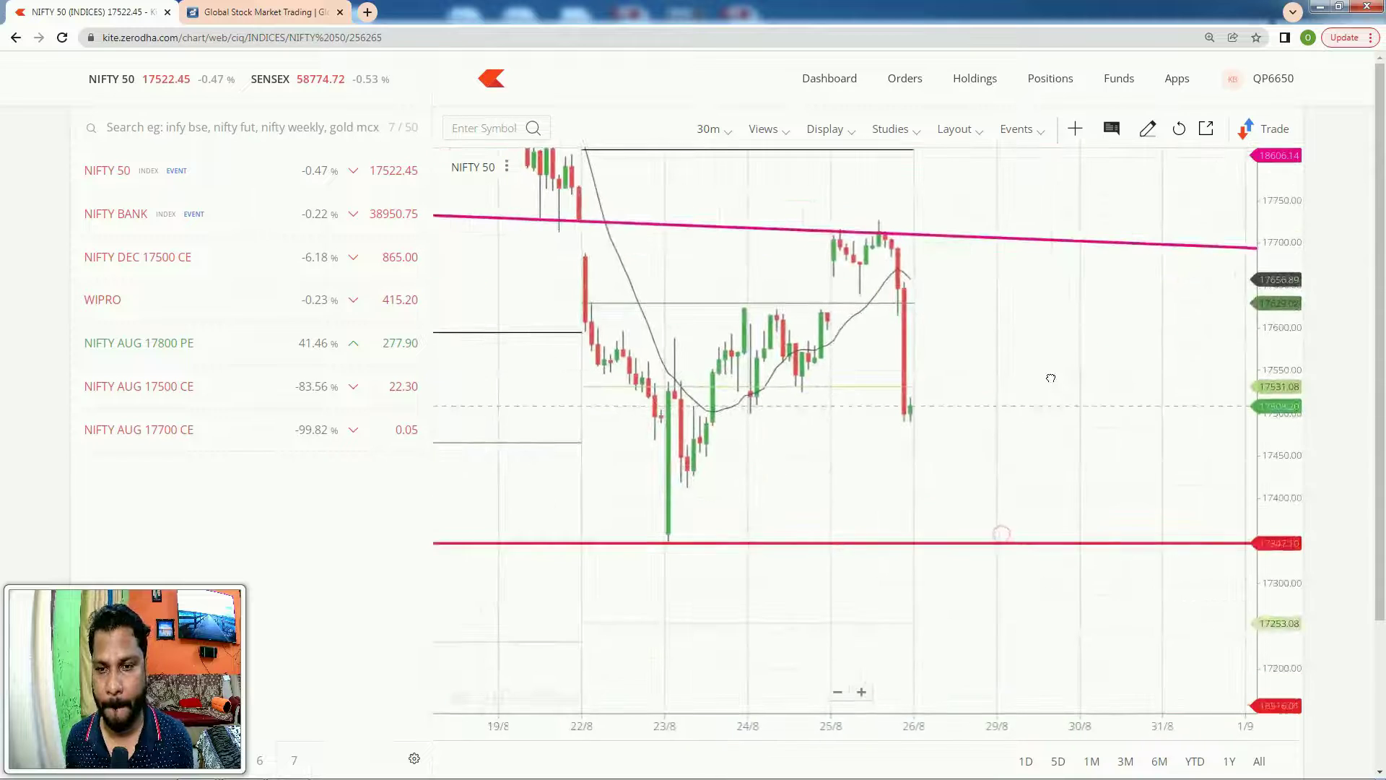
left_click_drag(1051, 320, 1020, 508)
scroll(1020, 508, "down", 5)
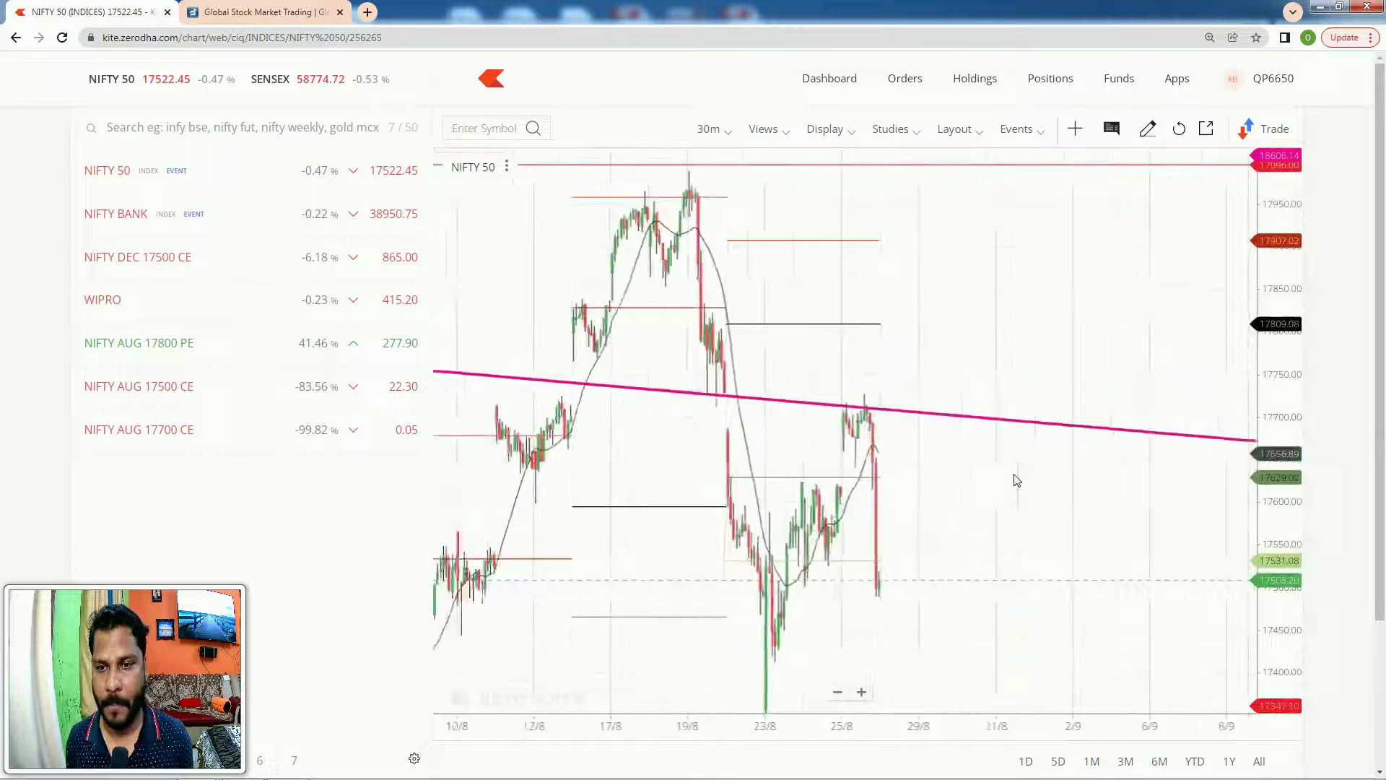
left_click_drag(977, 454, 1029, 400)
scroll(999, 534, "up", 2)
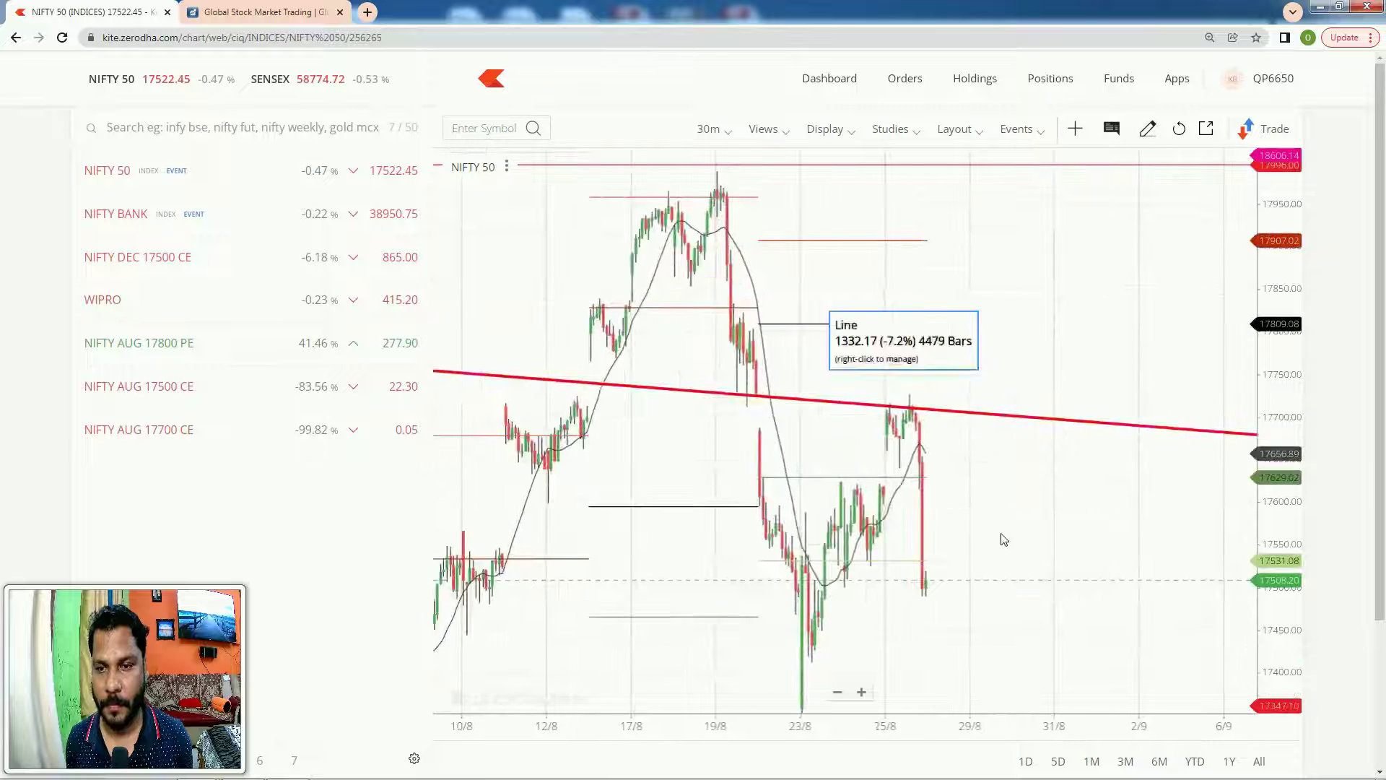
Switch the NIFTY 50 chart to the 15-minute timeframe after reviewing the August levels around the 17347 line
left_click_drag(995, 532, 1012, 393)
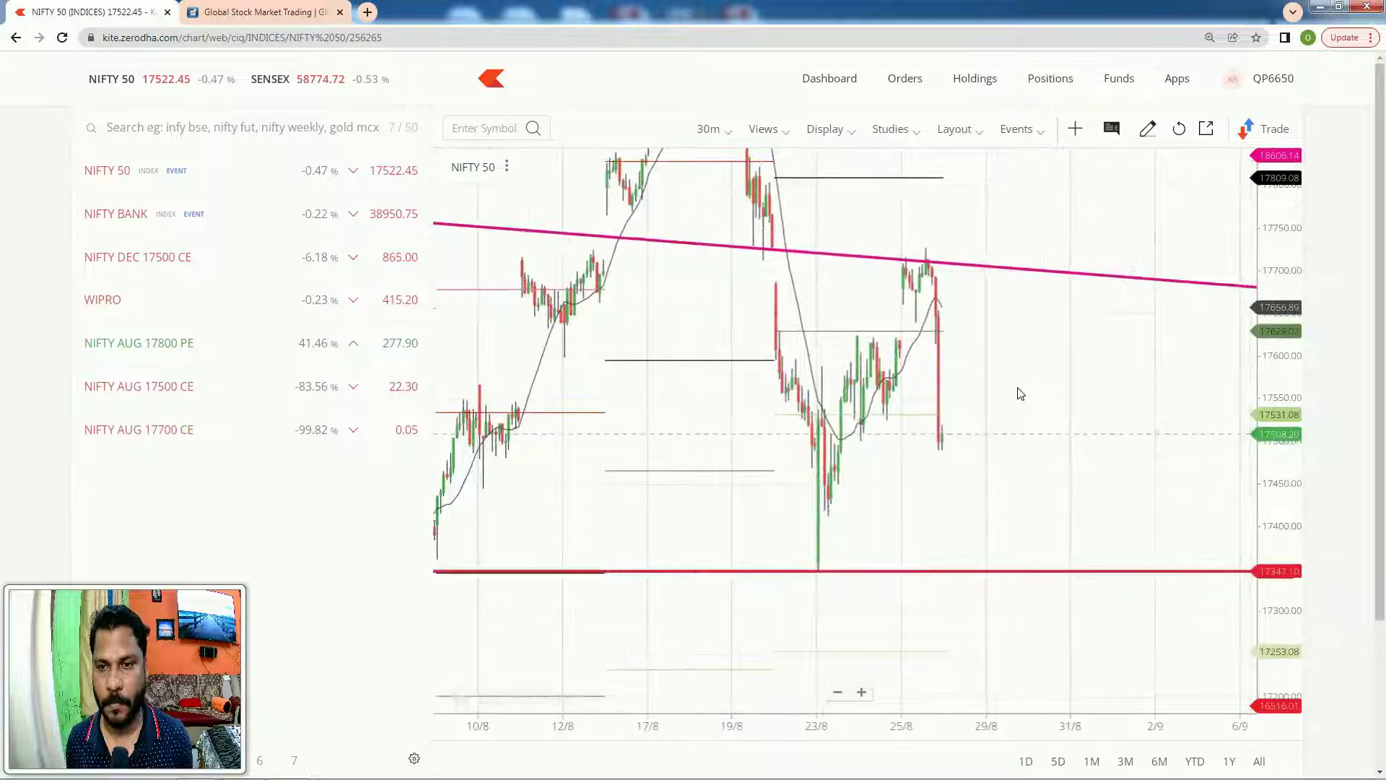
scroll(1032, 380, "down", 3)
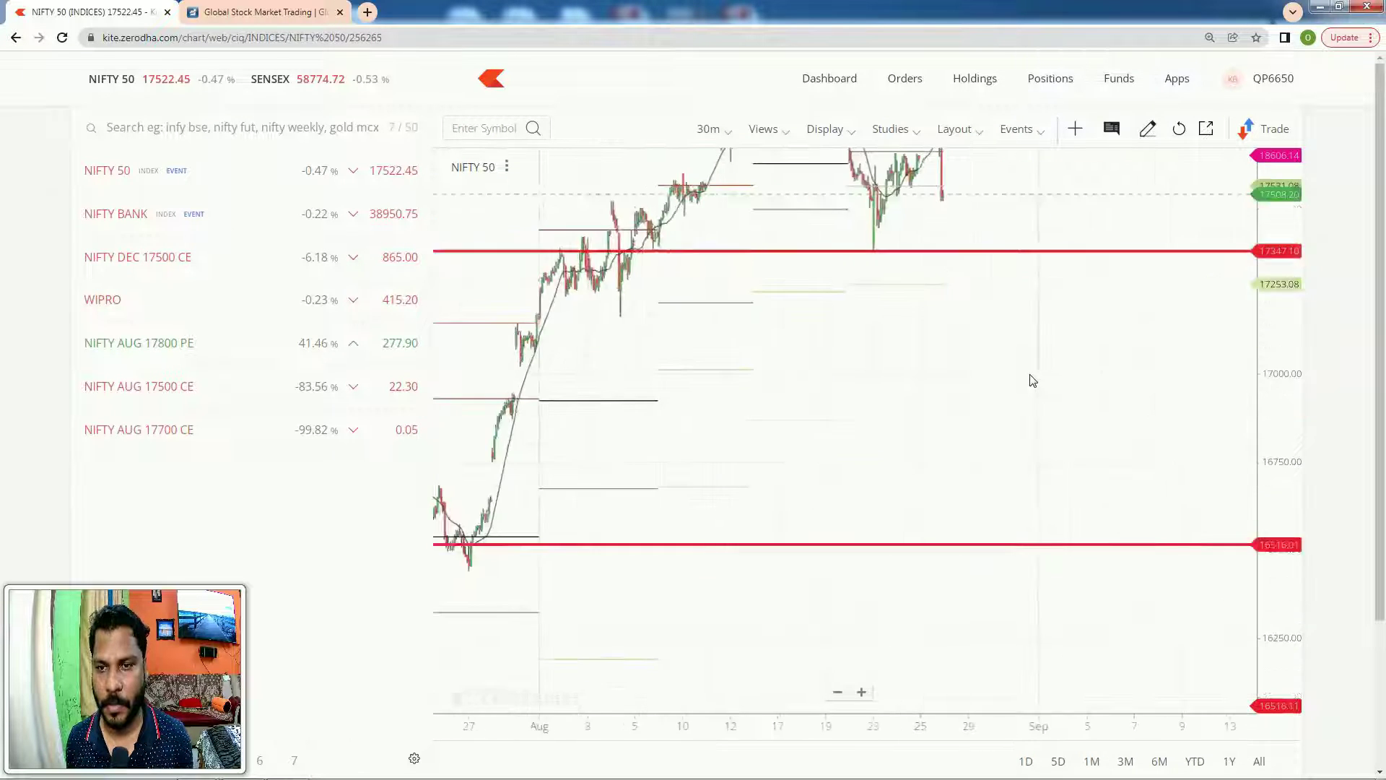
left_click_drag(1028, 298, 973, 557)
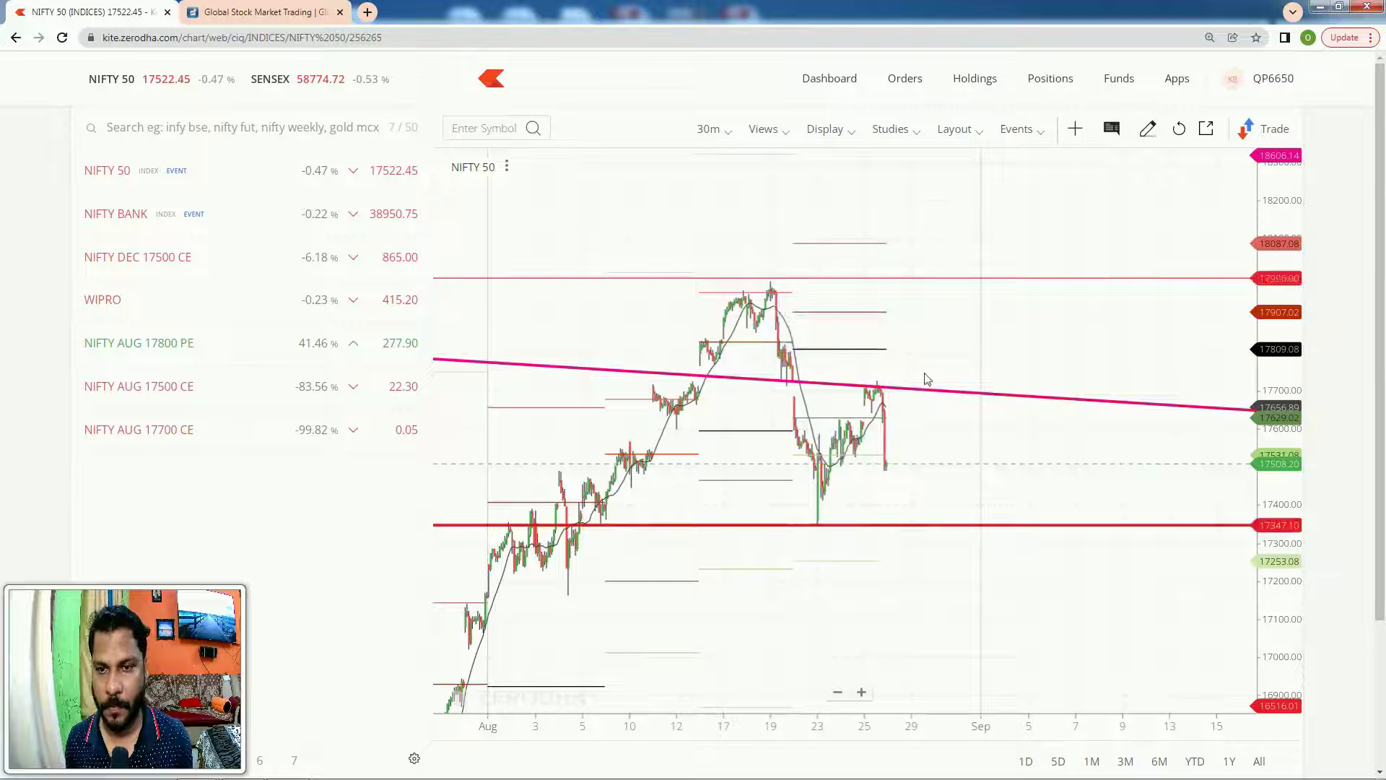
scroll(775, 190, "up", 2)
left_click(713, 130)
left_click(727, 315)
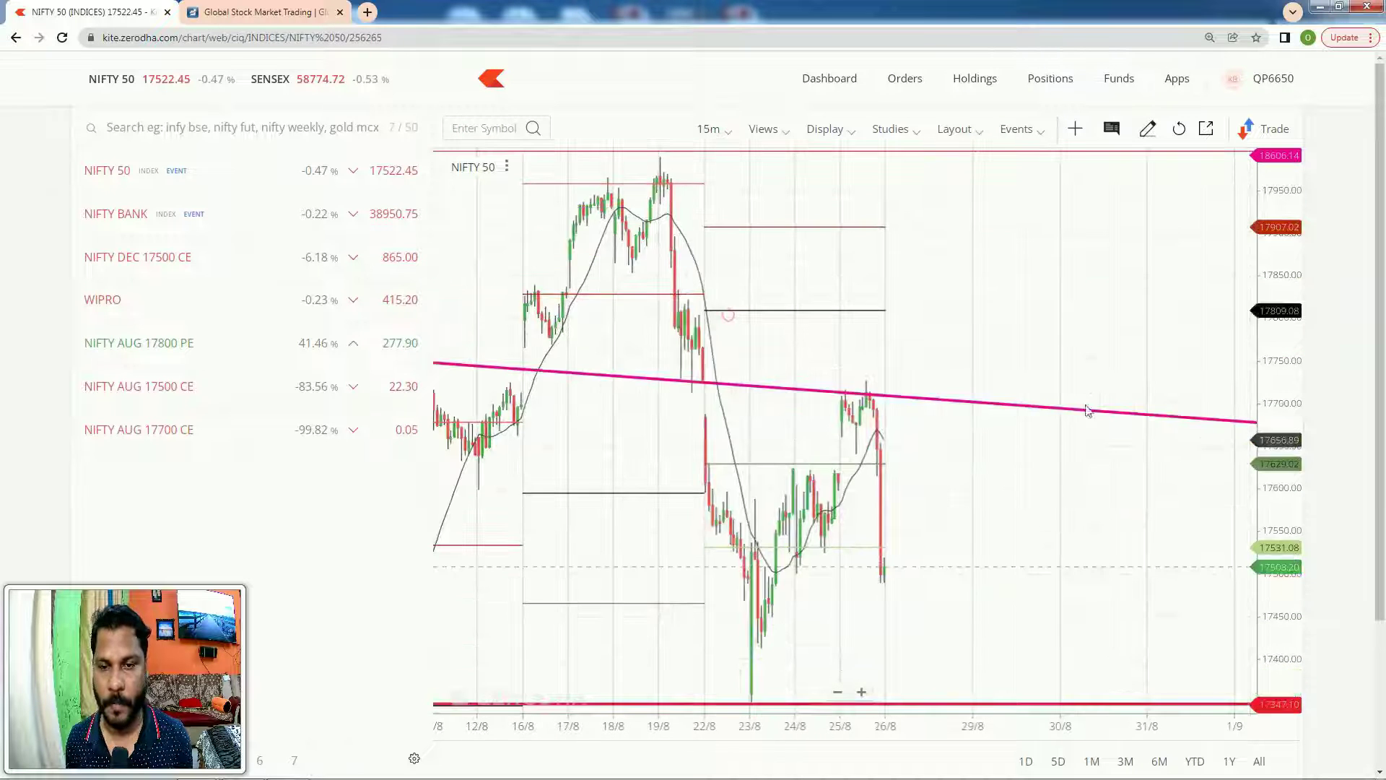
Place a red horizontal line at about 17501, along the 24 August low and the latest candles, and leave drawing mode
left_click_drag(1015, 495, 1090, 331)
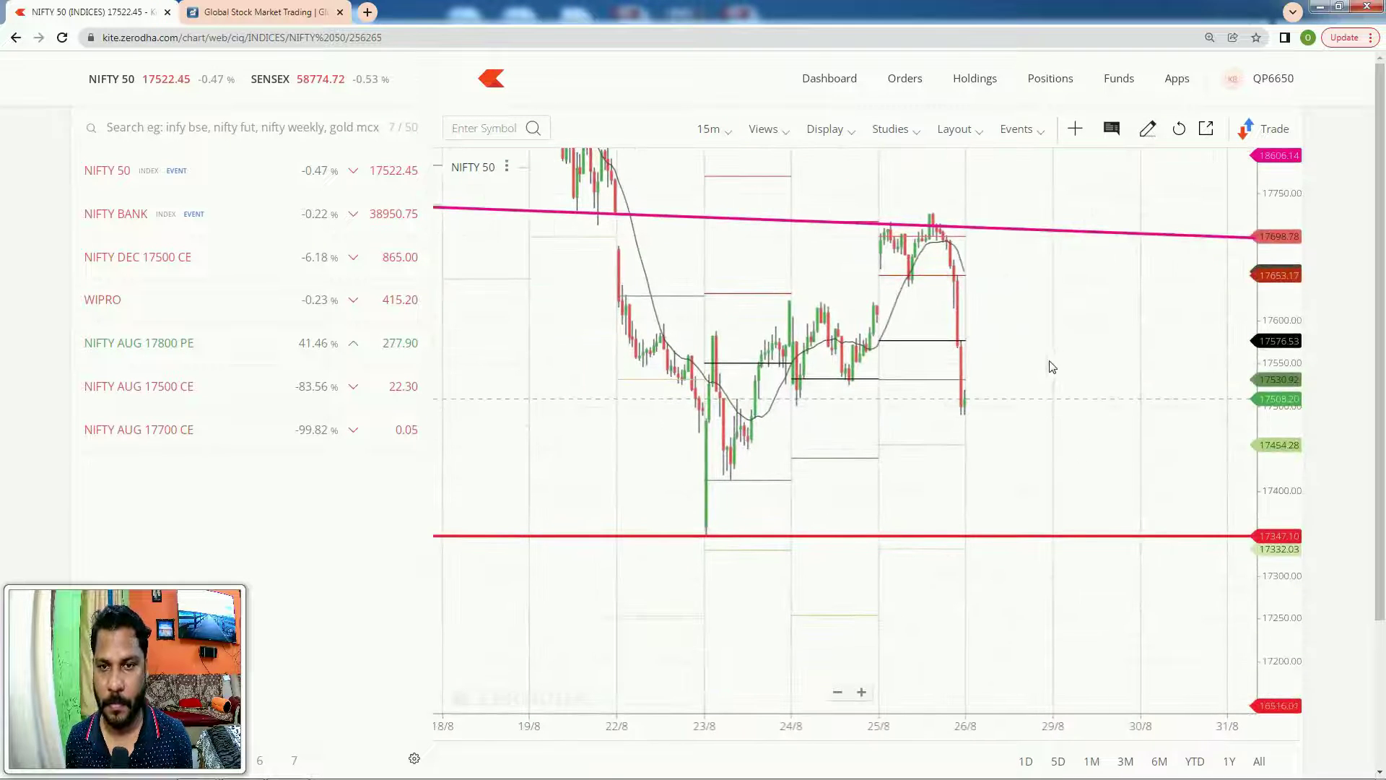
scroll(1064, 363, "up", 2)
scroll(1069, 278, "up", 2)
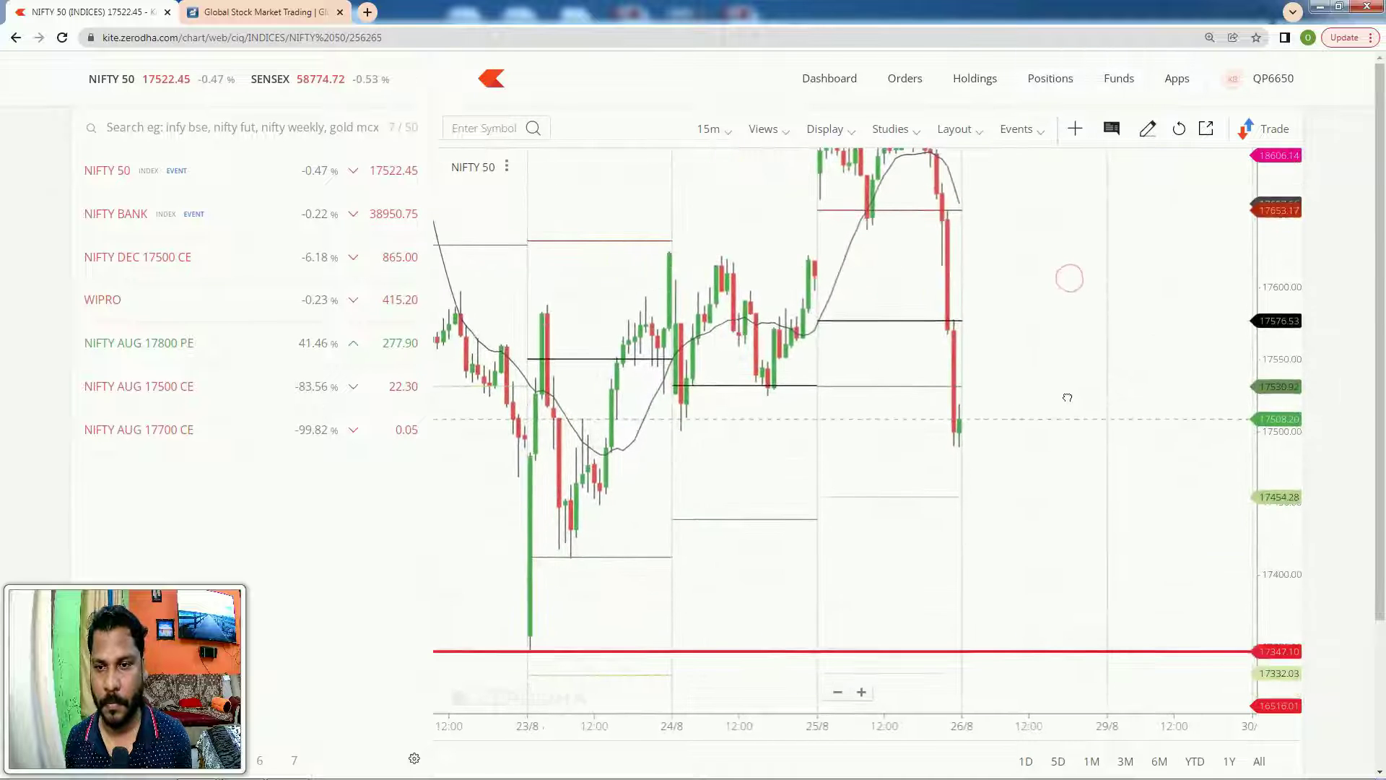
left_click(1149, 130)
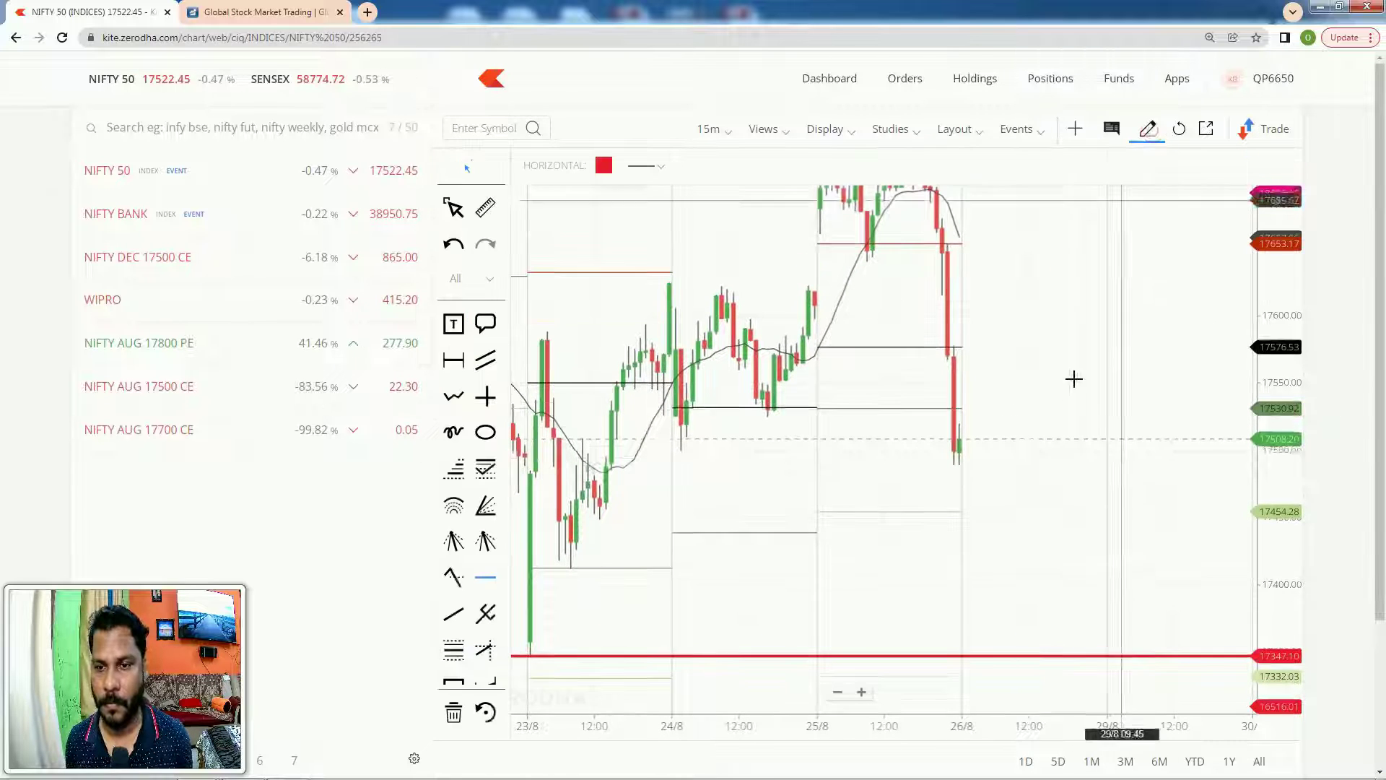
left_click(1048, 449)
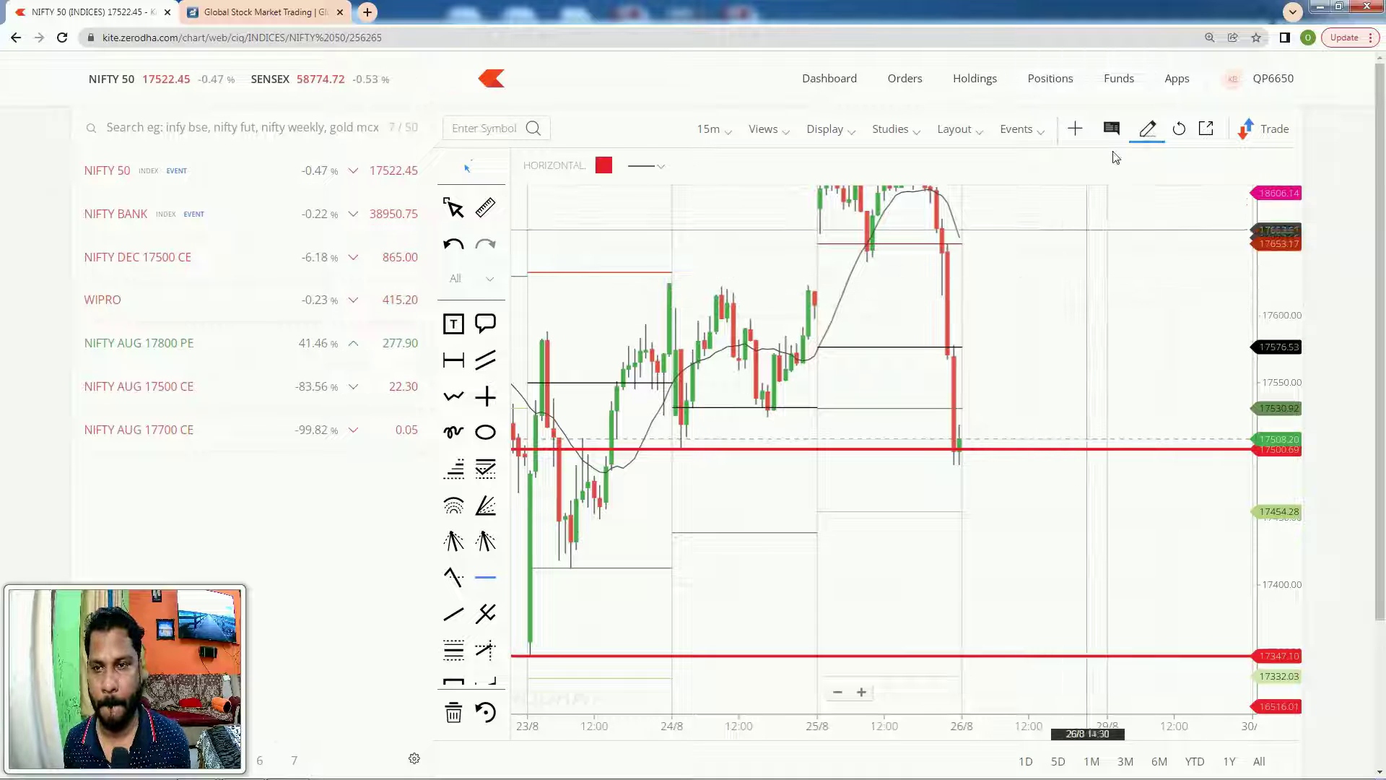
left_click(1148, 130)
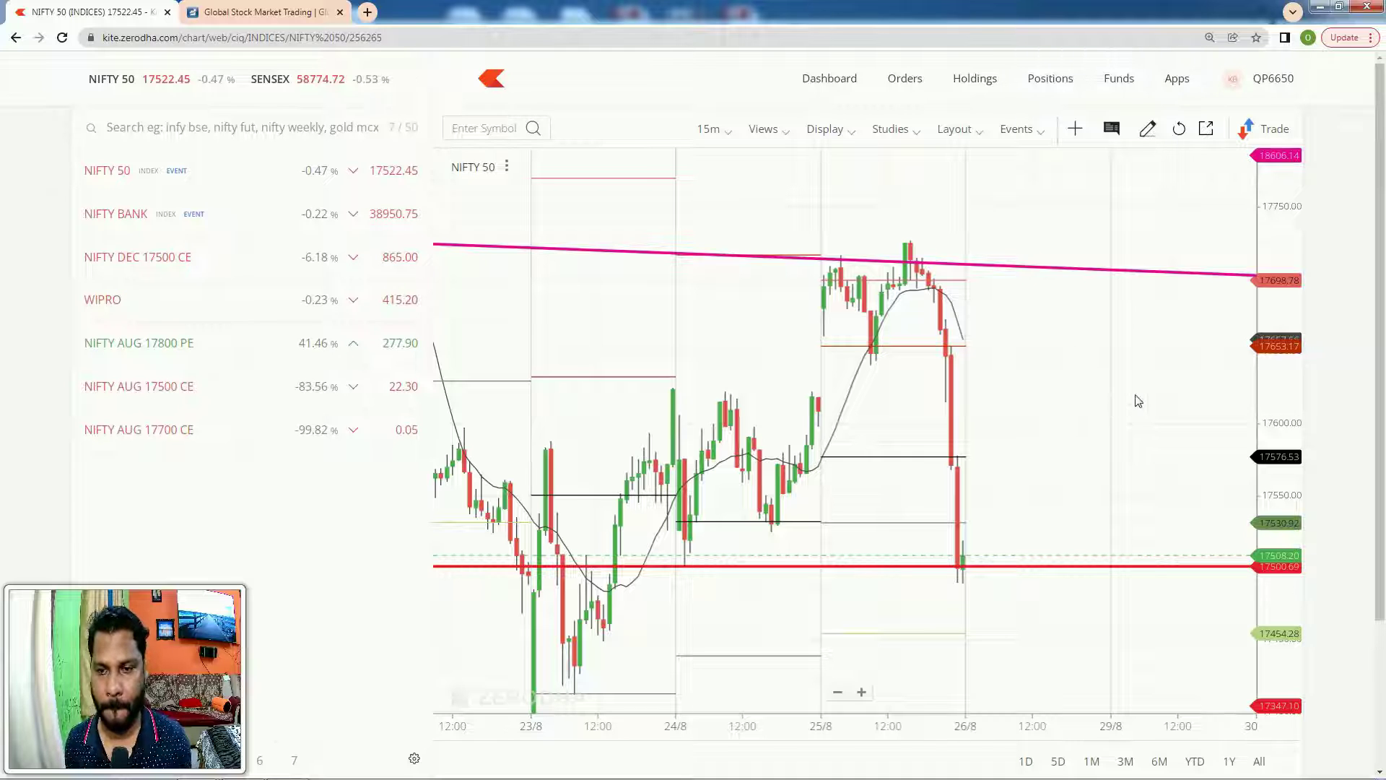
Place a red horizontal line at about 17622, across the 24 August highs, and leave drawing mode
left_click(1149, 141)
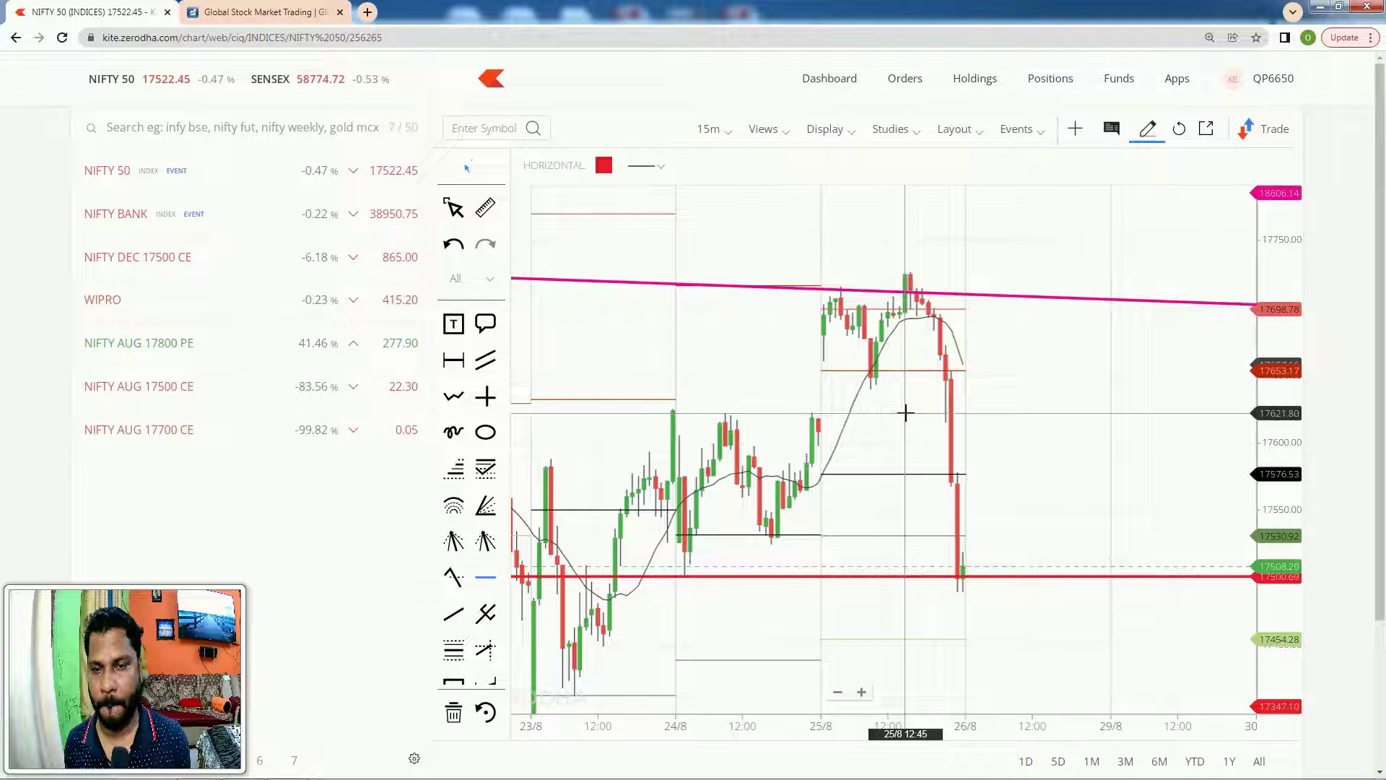
left_click(905, 412)
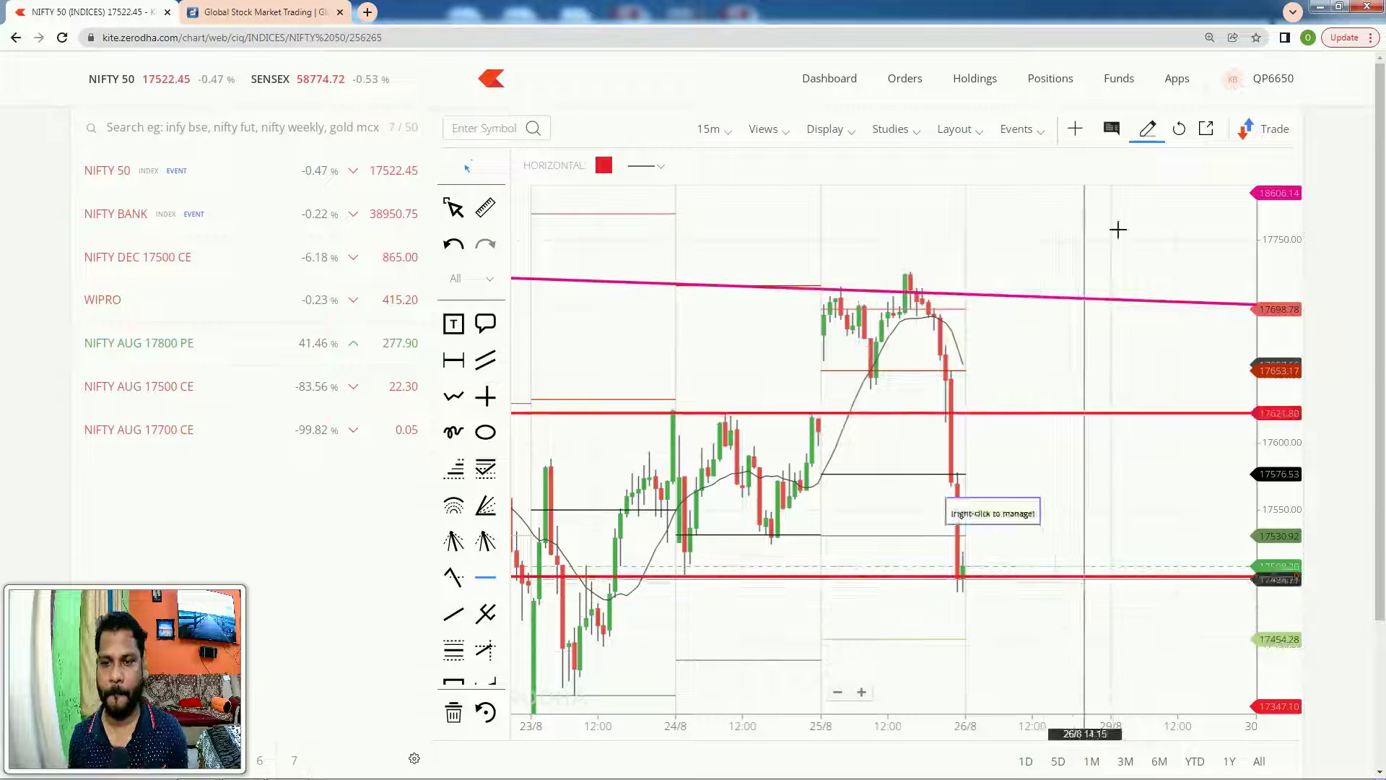
left_click(1147, 130)
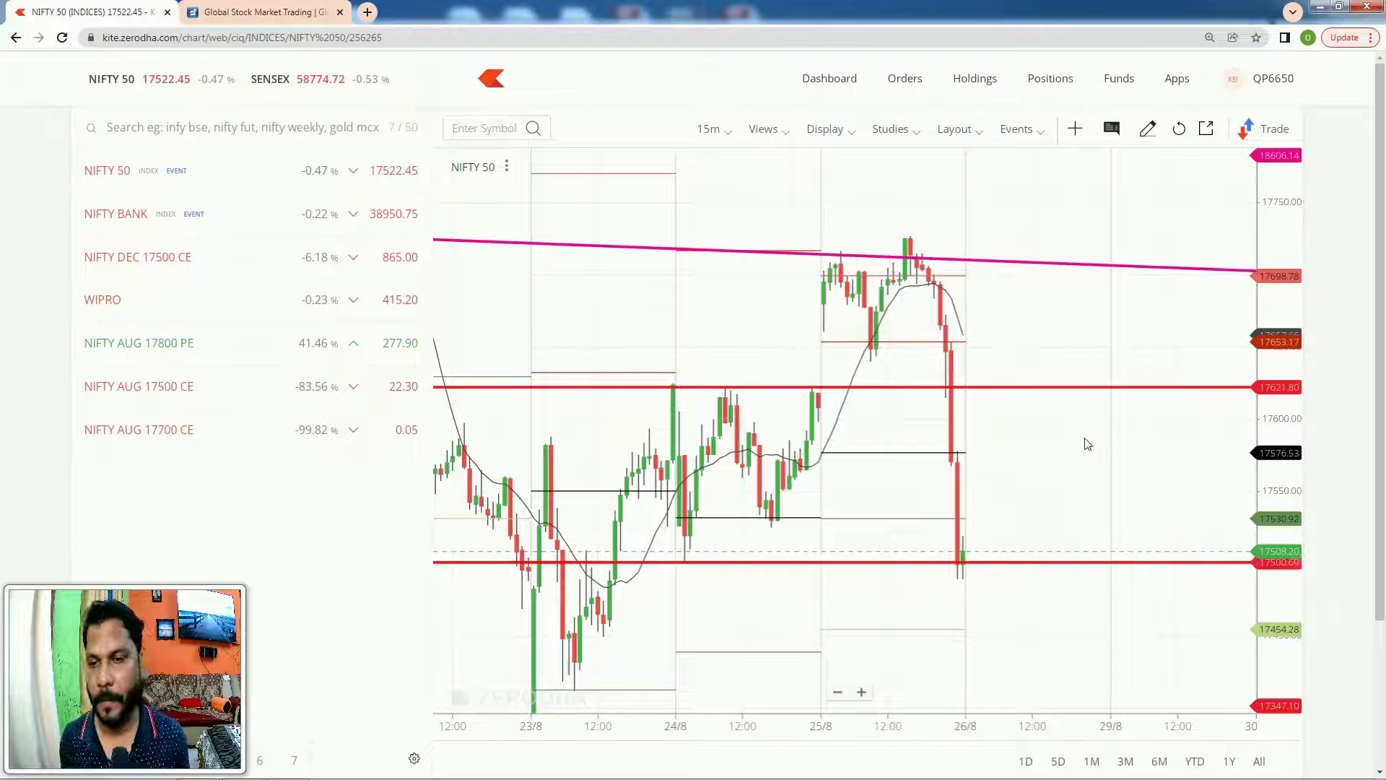
Examine the latest candles between the 17501 and 17622 lines, and check Moneycontrol's global indices page before returning to the chart
left_click_drag(1088, 444, 1054, 363)
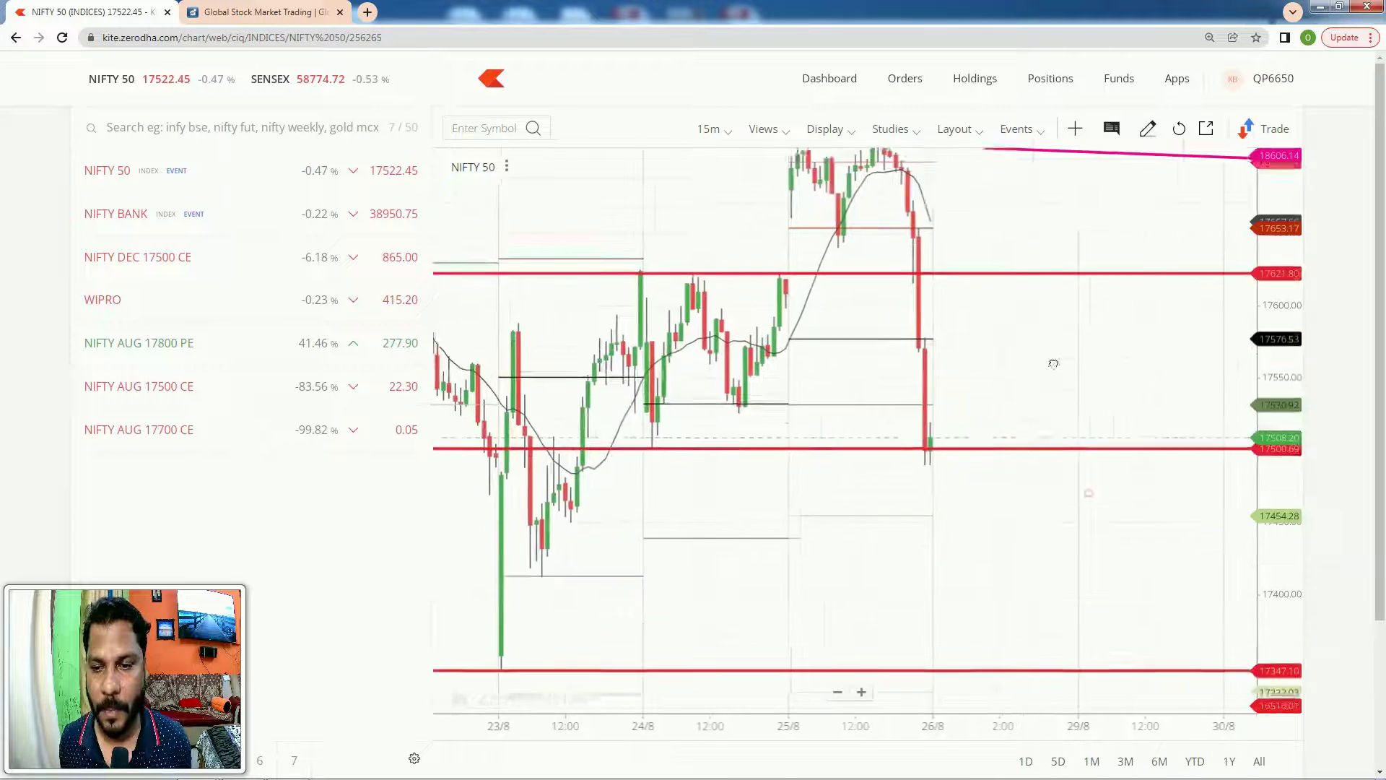
scroll(1054, 363, "up", 5)
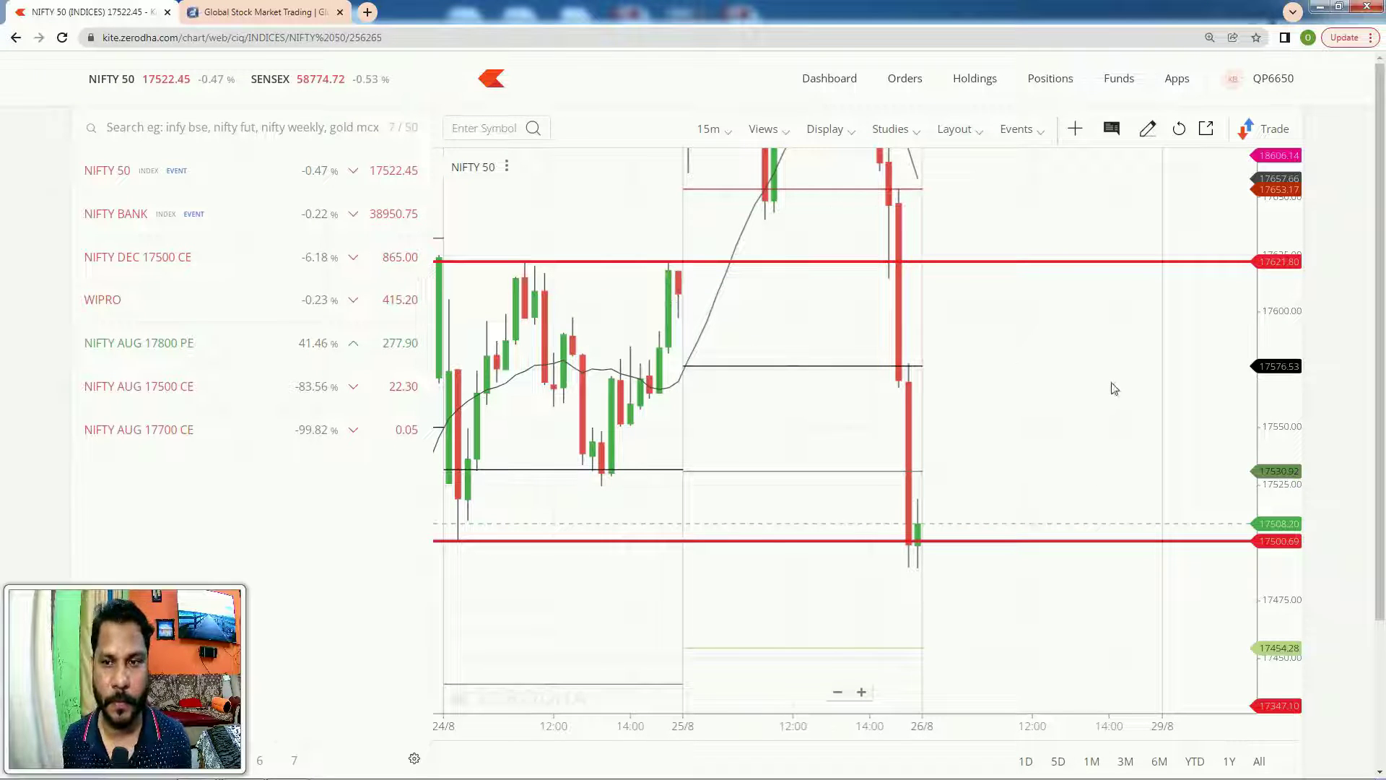
key("ctrl+Tab")
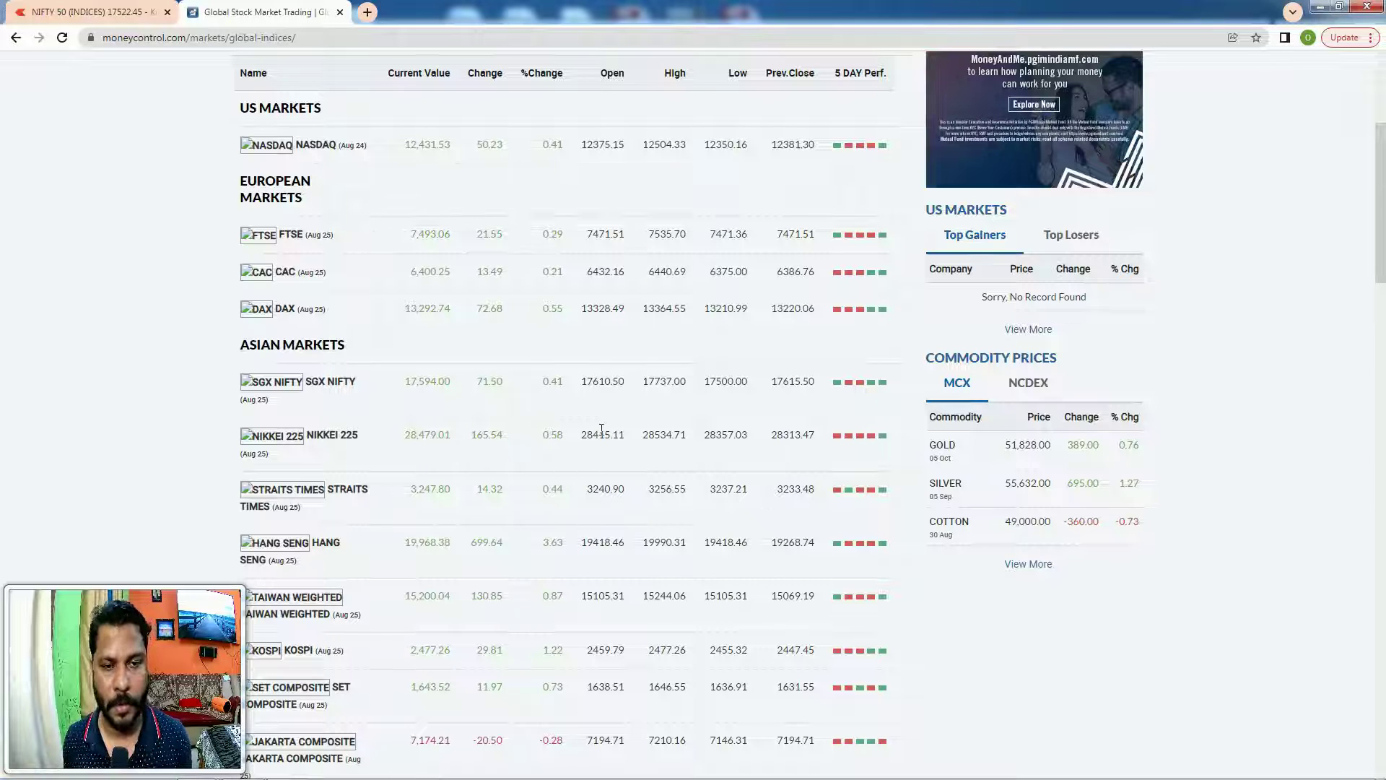
left_click(100, 6)
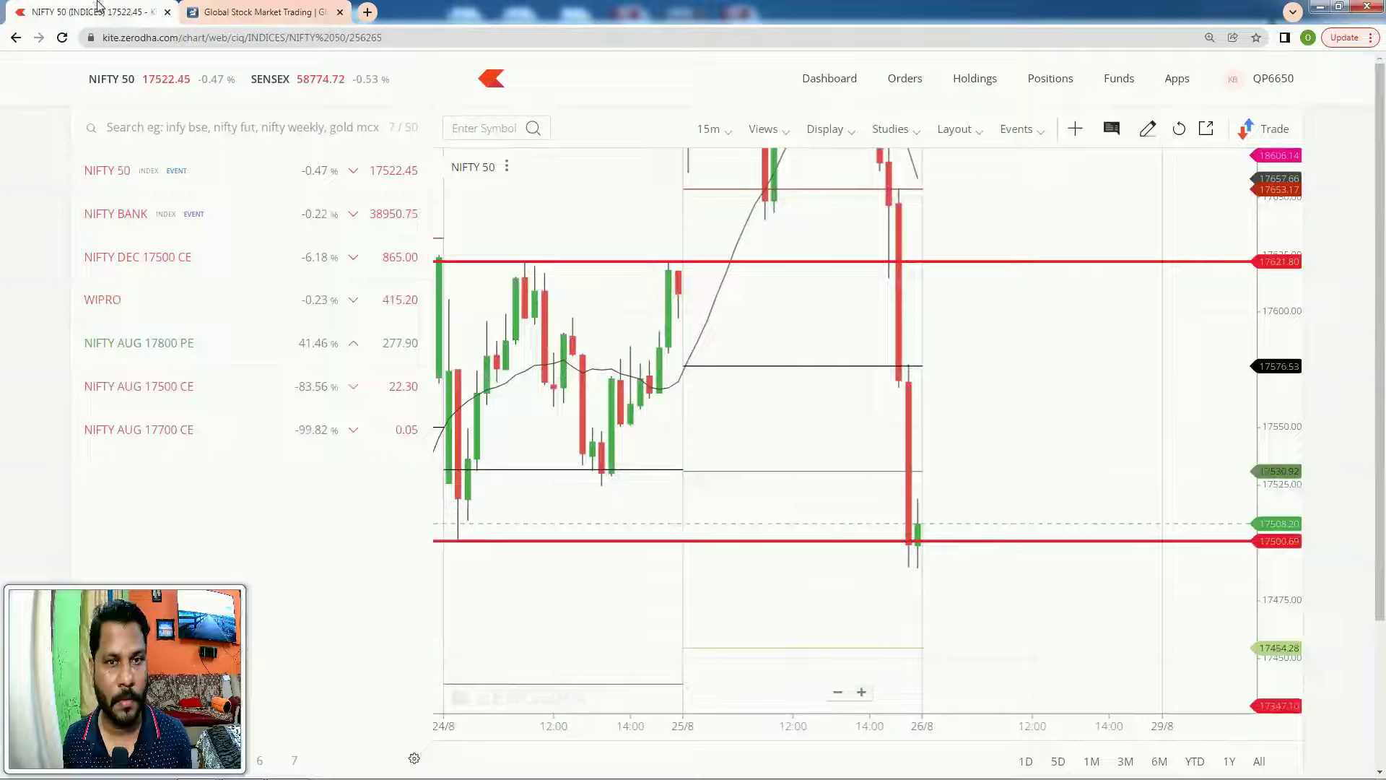